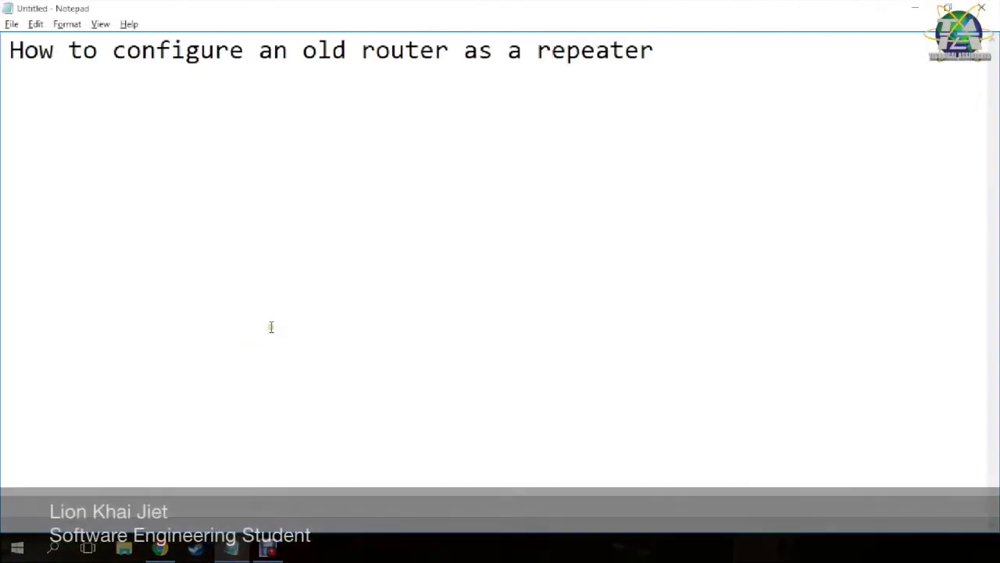
Select 'repeater' in the Notepad tutorial title and switch to the browser's repeater diagram.
{"action": "left_click", "coordinate": [304, 315]}
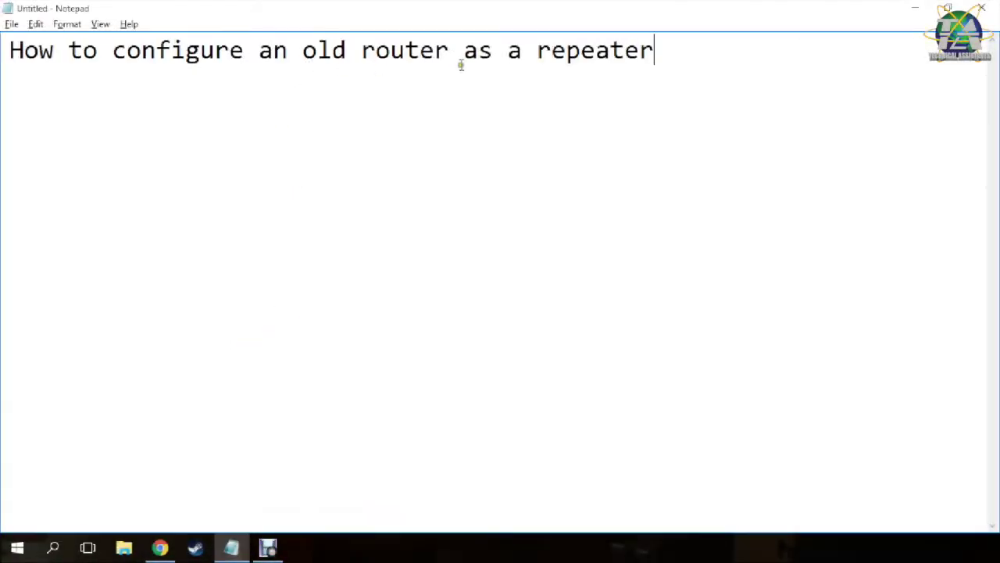
{"action": "left_click_drag", "start_coordinate": [677, 52], "coordinate": [536, 48]}
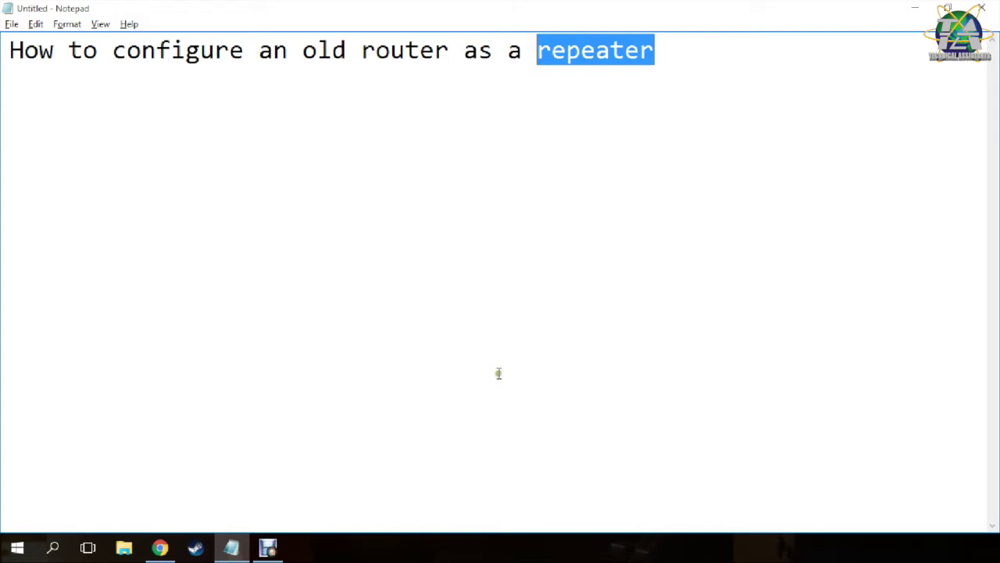
{"action": "left_click", "coordinate": [159, 547]}
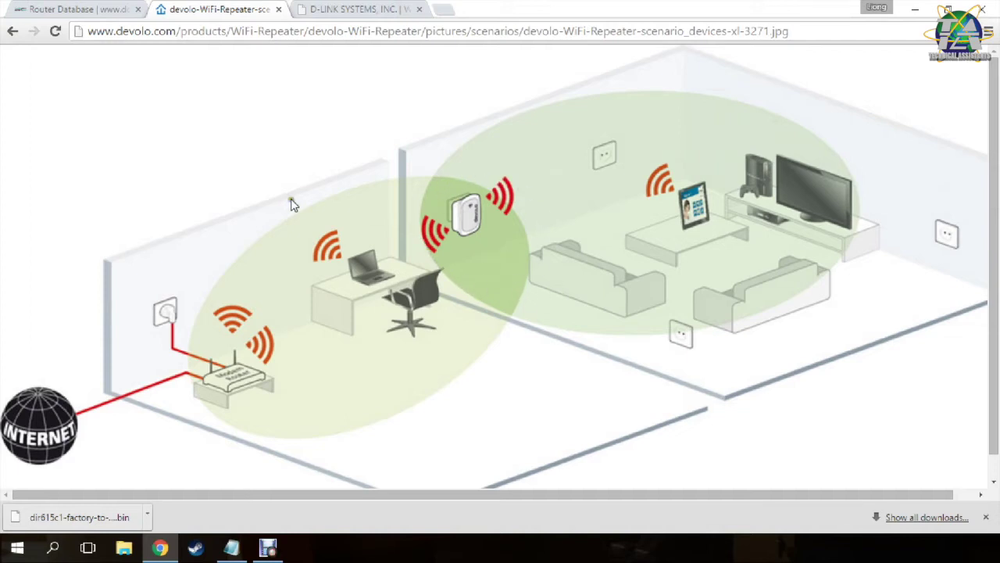
Log in to the D-Link DIR-615 router's web interface.
{"action": "left_click", "coordinate": [335, 8]}
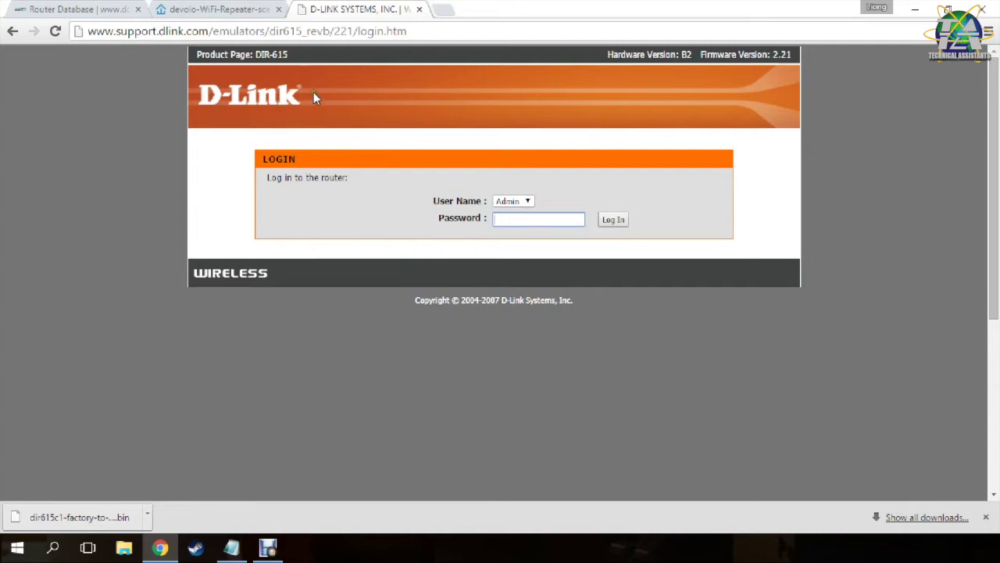
{"action": "left_click_drag", "start_coordinate": [289, 54], "coordinate": [255, 55]}
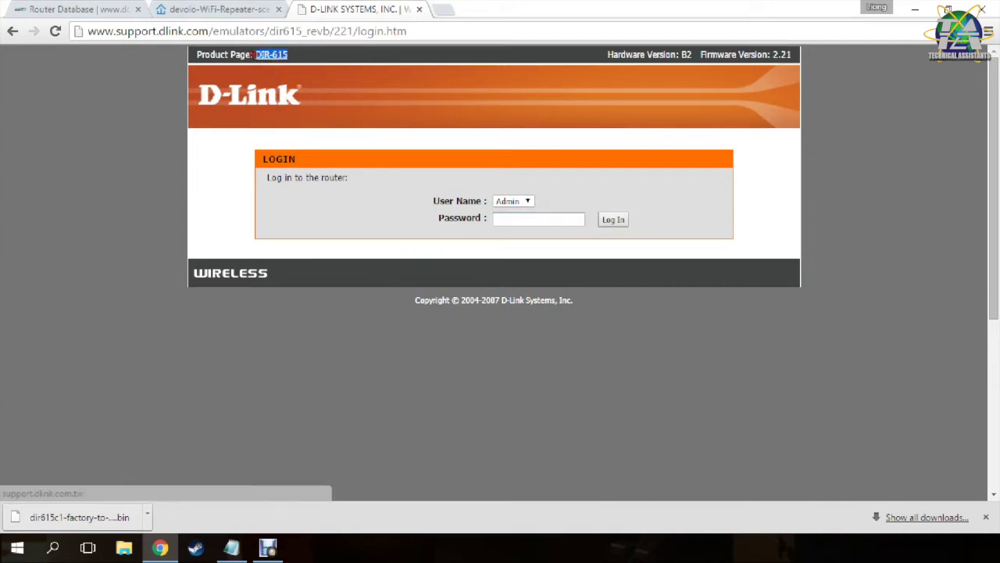
{"action": "left_click", "coordinate": [504, 222]}
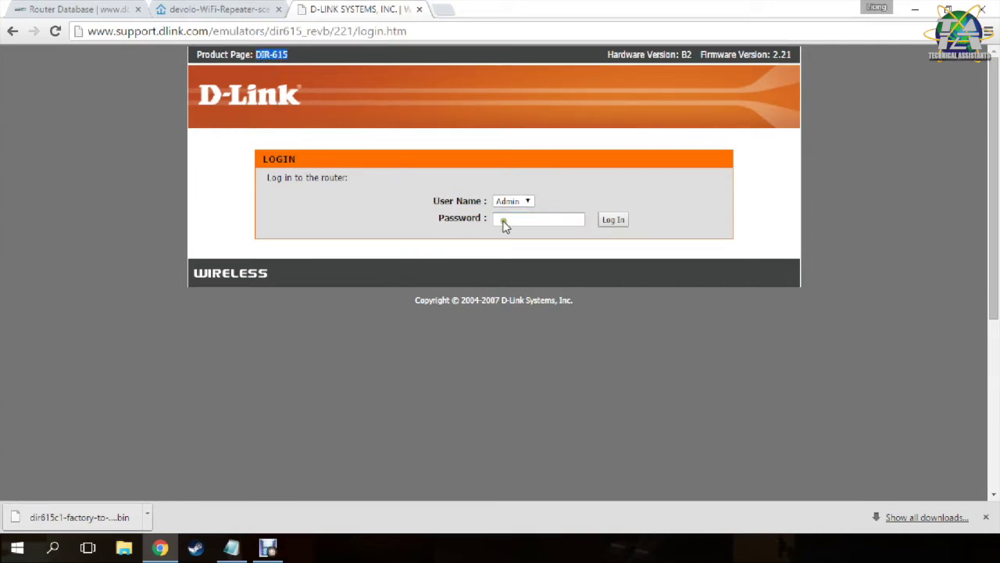
{"action": "left_click", "coordinate": [614, 219]}
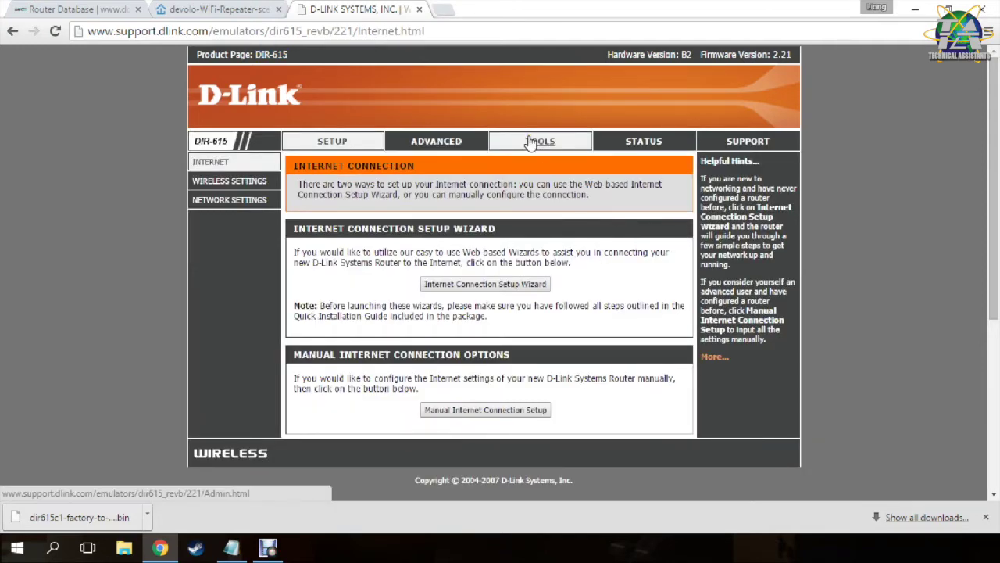
Reach the Firmware Upgrade section under TOOLS > FIRMWARE, then return to the repeater diagram.
{"action": "left_click", "coordinate": [536, 141]}
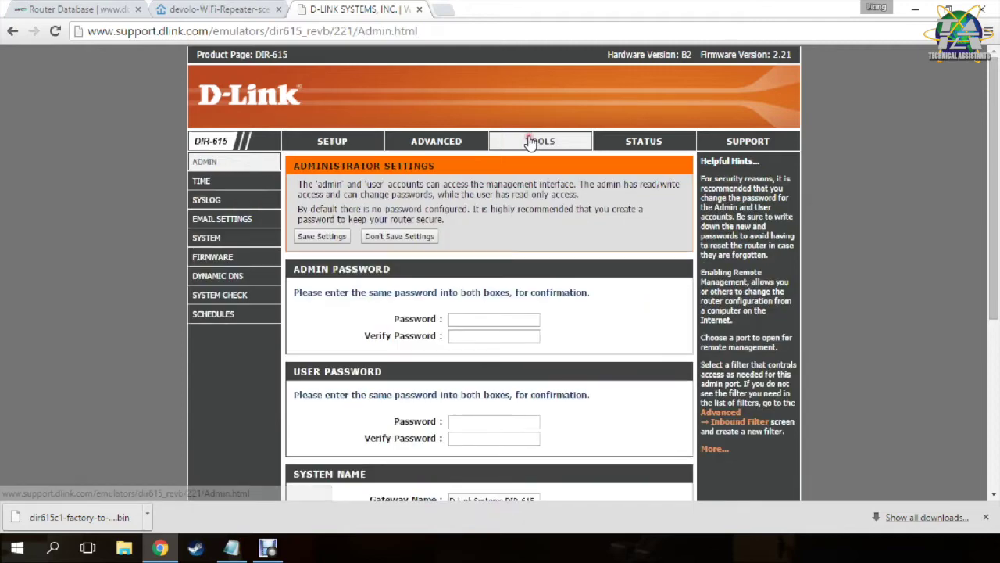
{"action": "left_click", "coordinate": [223, 258]}
{"action": "scroll", "coordinate": [539, 328], "scroll_direction": "down", "scroll_amount": 2}
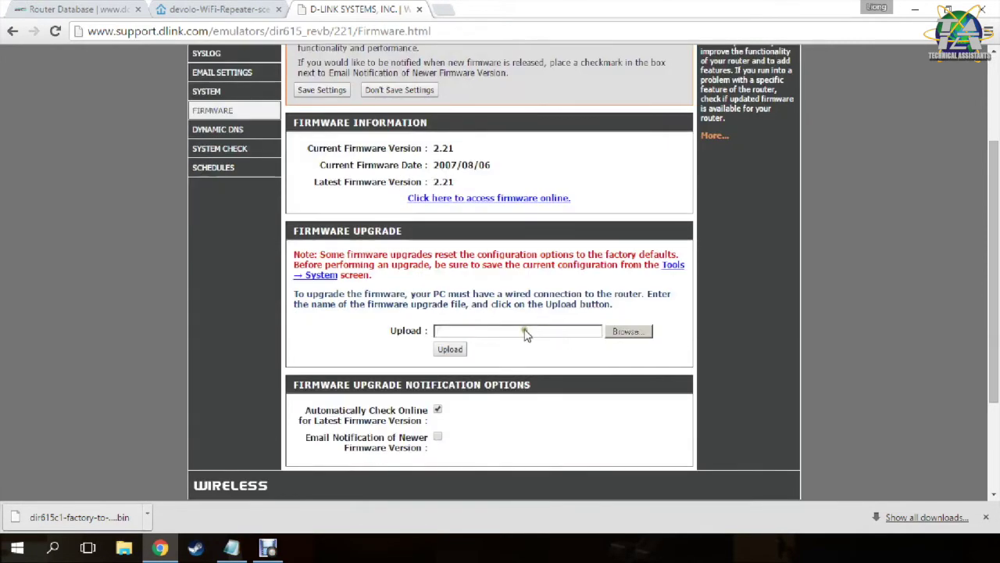
{"action": "left_click_drag", "start_coordinate": [437, 238], "coordinate": [286, 232]}
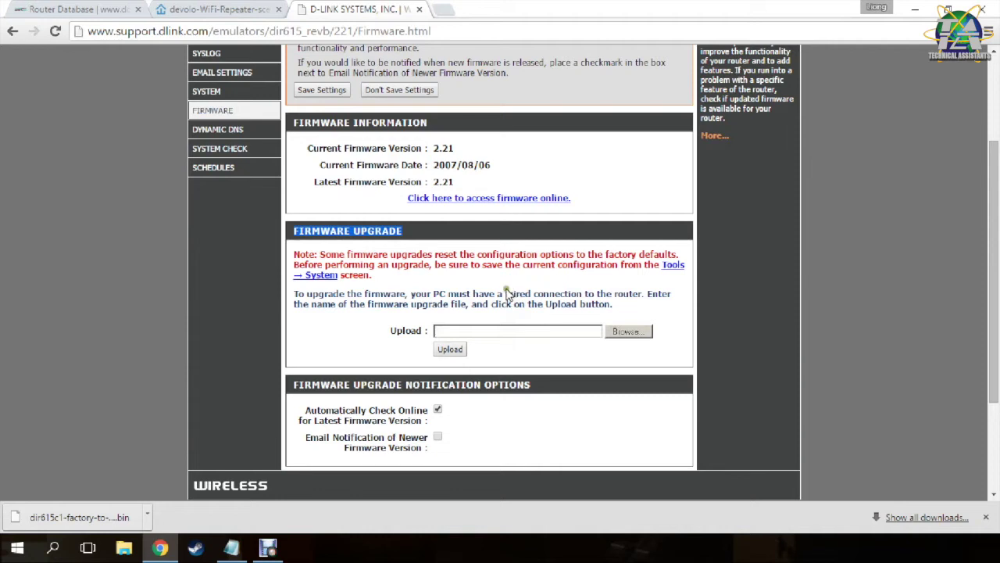
{"action": "left_click", "coordinate": [207, 9]}
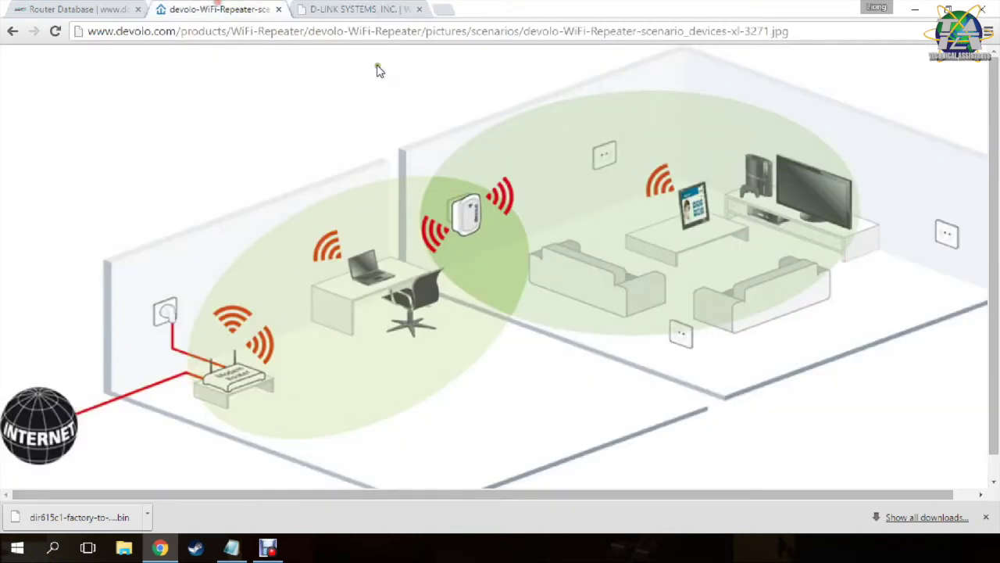
Search the Router Database for 615 and download the DIR-615 C1 dir615c1-factory-to-ddwrt-firmware.bin.
{"action": "left_click", "coordinate": [325, 10]}
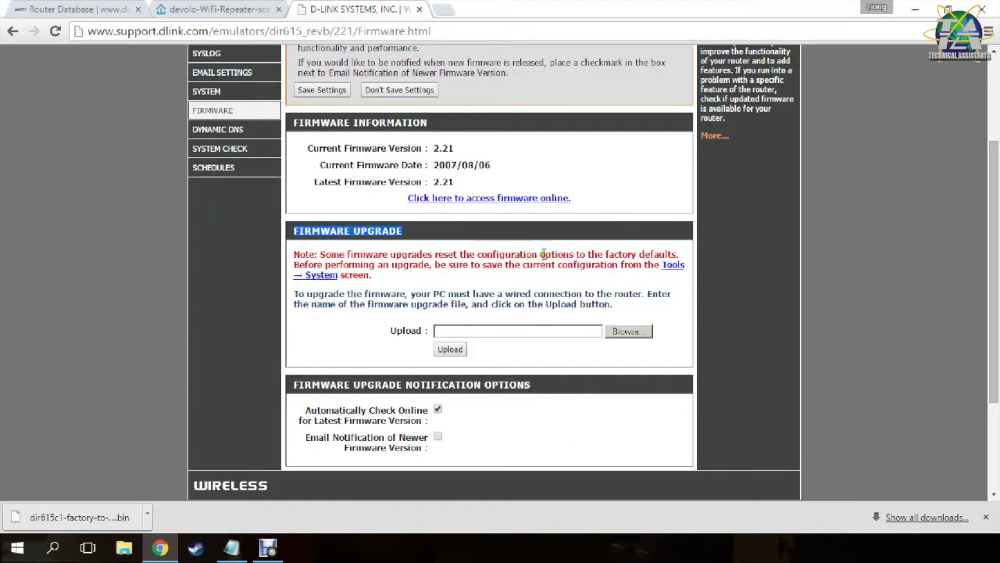
{"action": "left_click", "coordinate": [51, 9]}
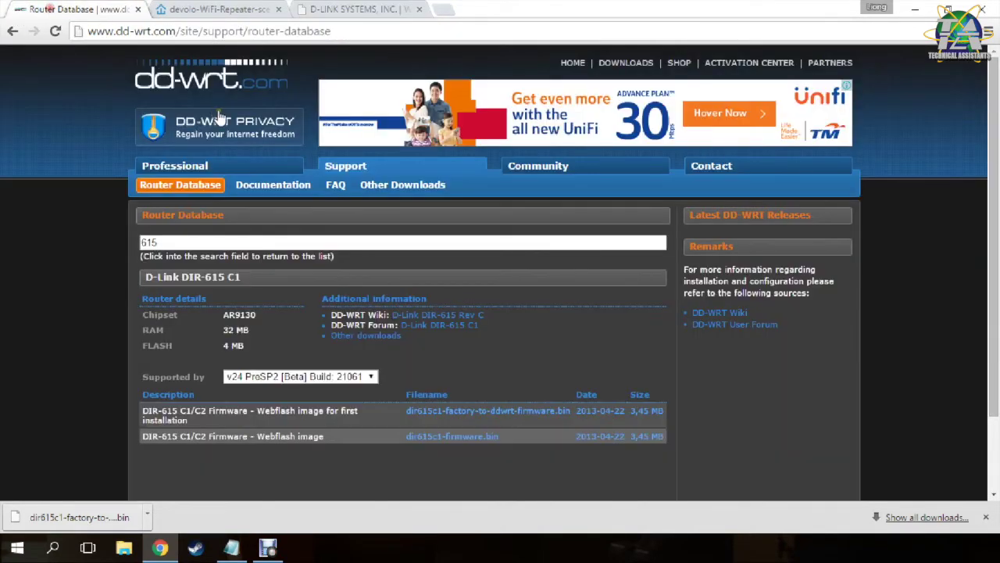
{"action": "left_click", "coordinate": [166, 193]}
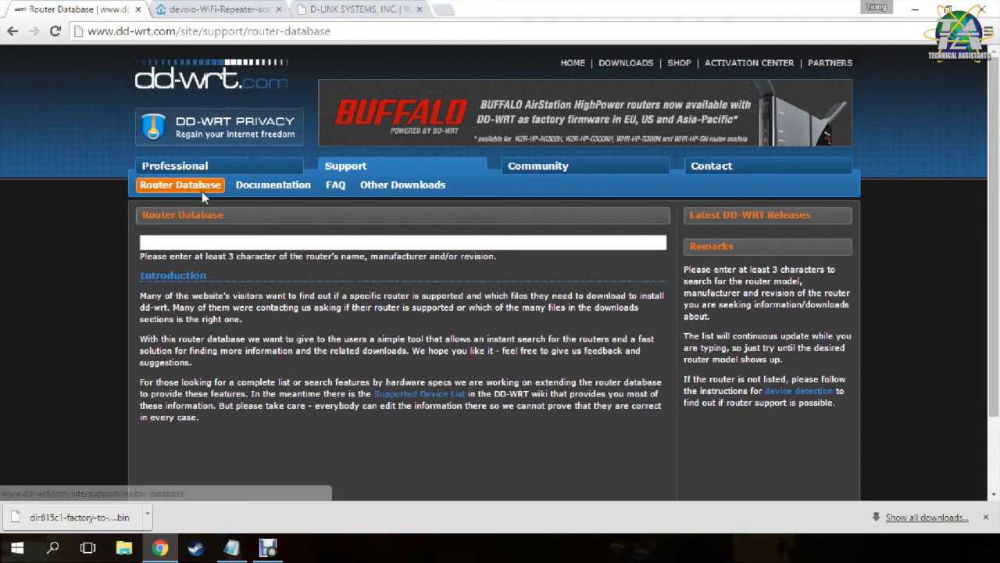
{"action": "left_click", "coordinate": [204, 242]}
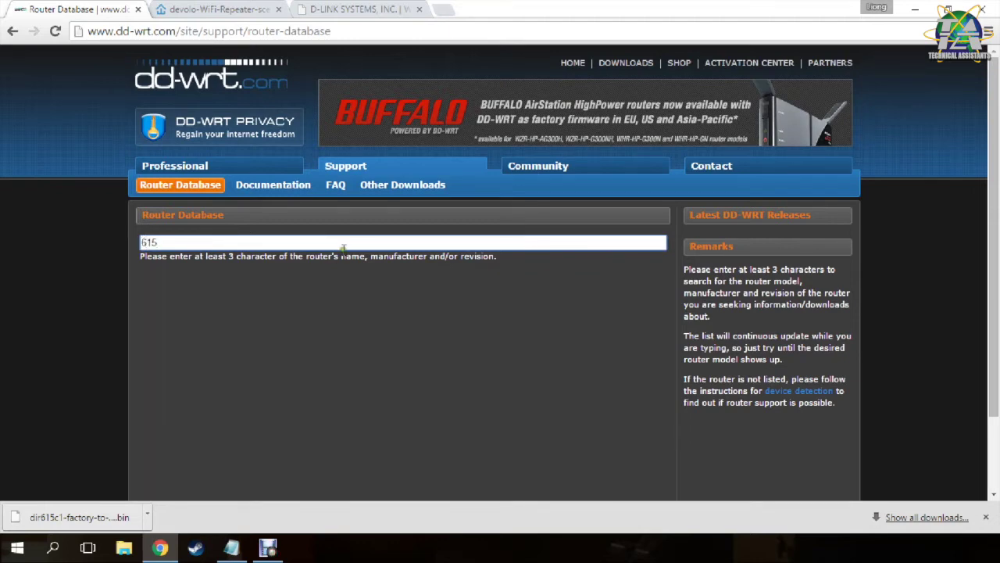
{"action": "scroll", "coordinate": [343, 248], "scroll_direction": "down", "scroll_amount": 2}
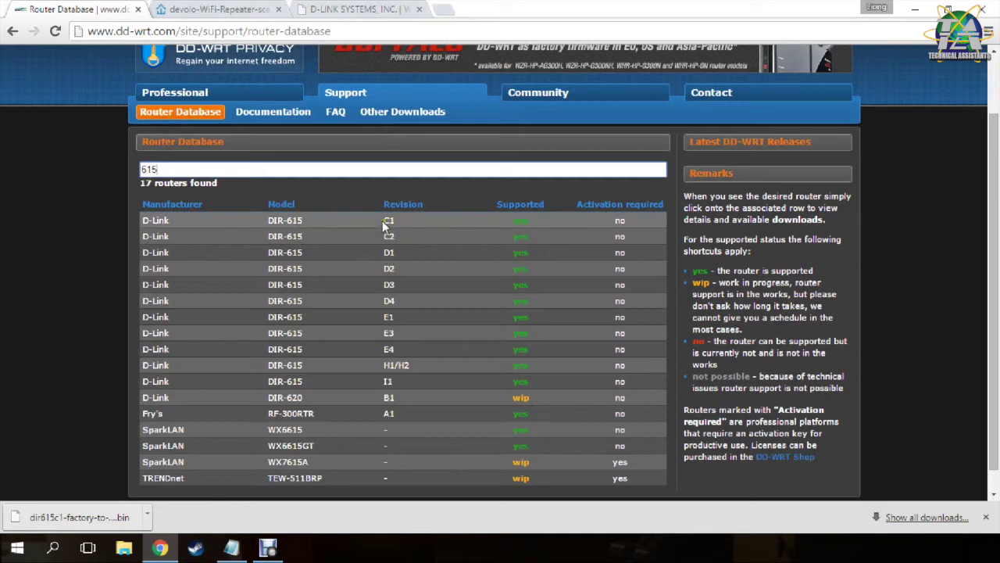
{"action": "left_click", "coordinate": [160, 222]}
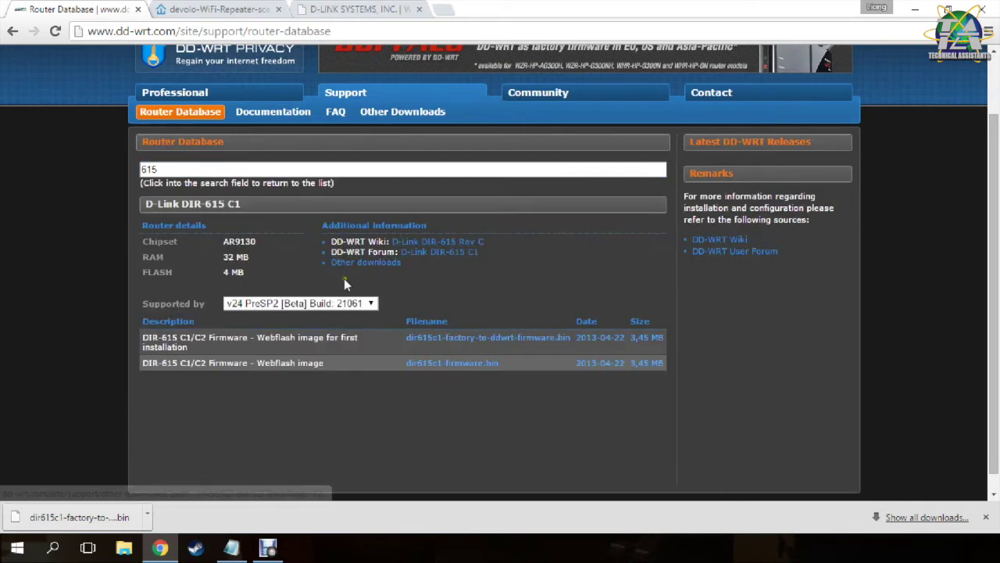
{"action": "left_click", "coordinate": [452, 342]}
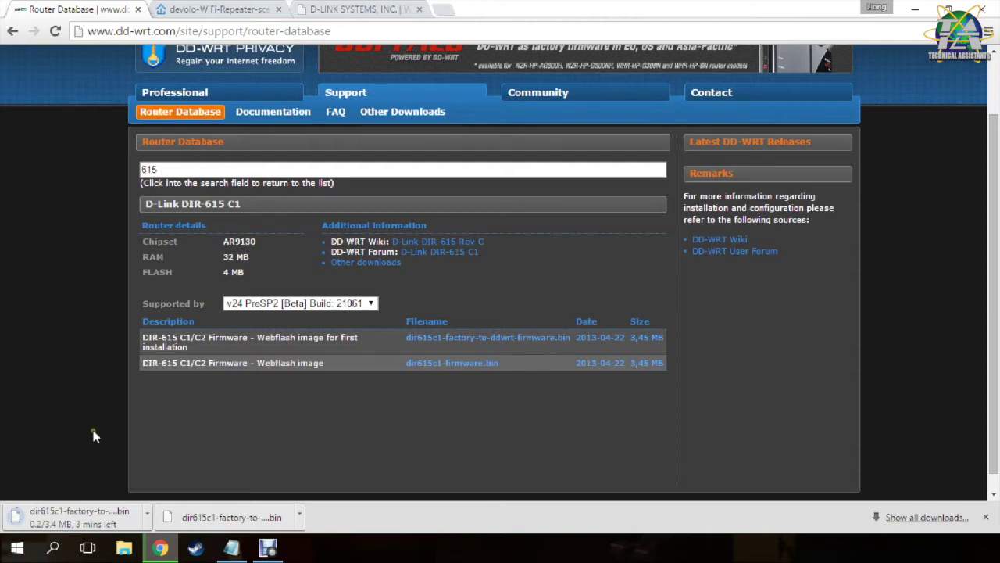
Return to the DIR-615 firmware upgrade page and browse for a firmware file to upload.
{"action": "left_click", "coordinate": [342, 14]}
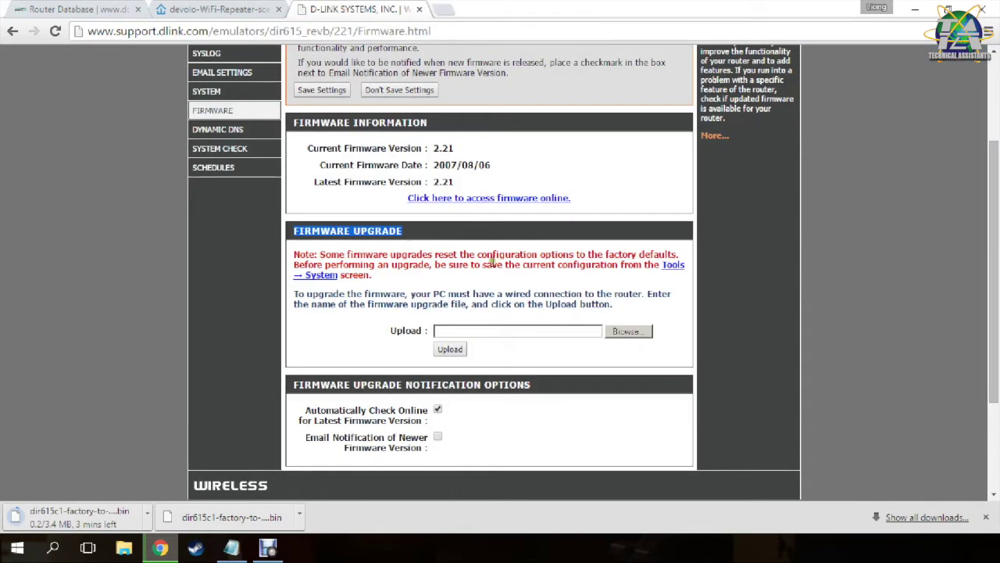
{"action": "left_click", "coordinate": [629, 332]}
{"action": "left_click", "coordinate": [268, 549]}
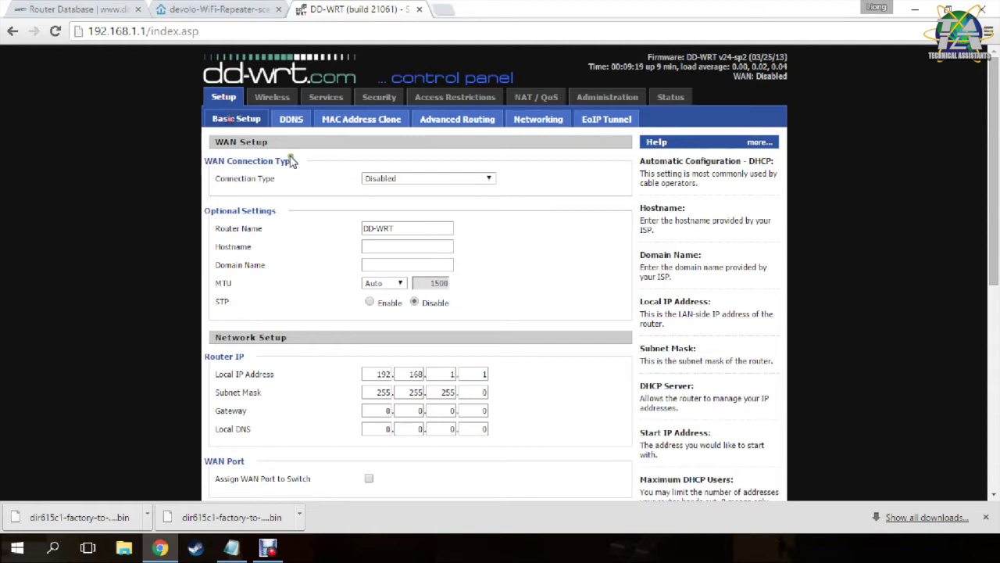
Leave the WAN Connection Type set to Disabled.
{"action": "left_click_drag", "start_coordinate": [200, 166], "coordinate": [297, 164]}
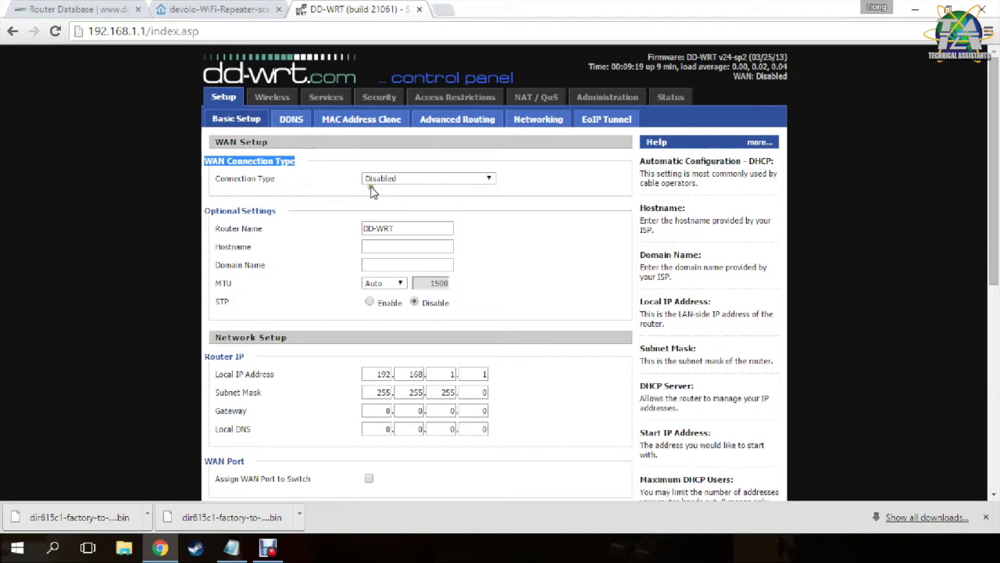
{"action": "left_click", "coordinate": [344, 188]}
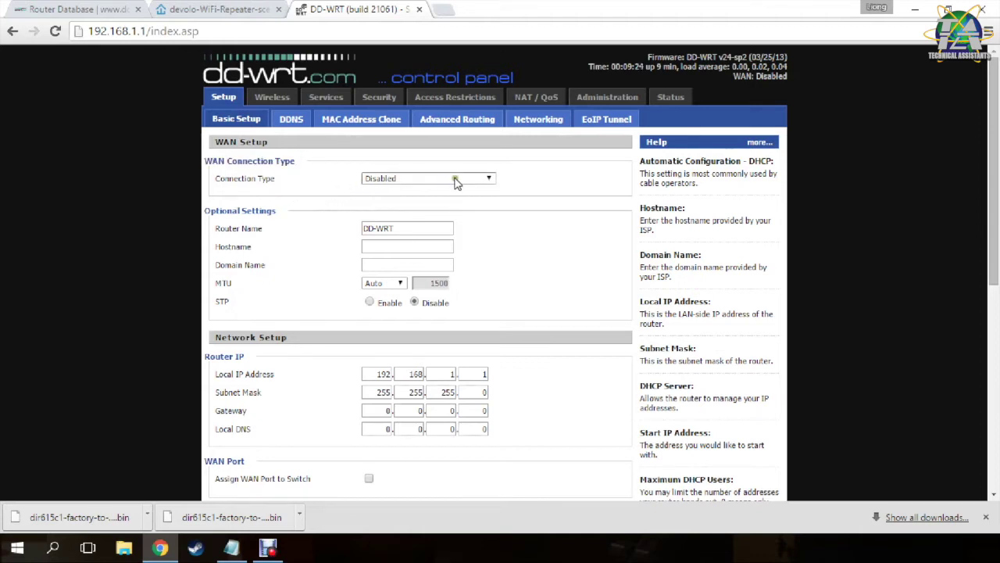
{"action": "left_click", "coordinate": [457, 182]}
{"action": "left_click", "coordinate": [318, 186]}
Replace Router Name DD-WRT with home-rp and paste home-rp as the Hostname.
{"action": "triple_click", "coordinate": [396, 227]}
{"action": "key", "text": "BackSpace"}
{"action": "type", "text": "home-rp"}
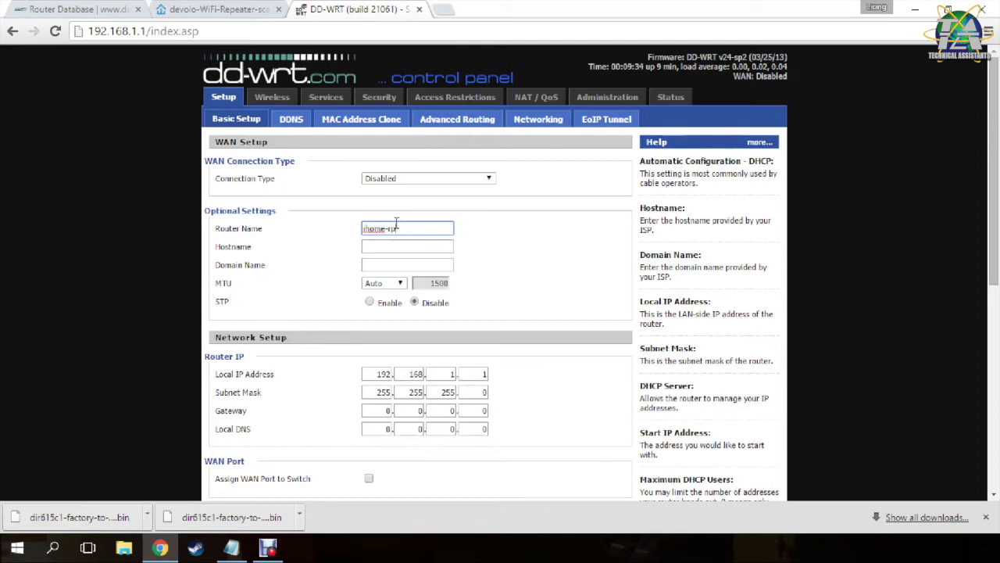
{"action": "triple_click", "coordinate": [415, 229]}
{"action": "key", "text": "ctrl+c"}
{"action": "left_click", "coordinate": [404, 246]}
{"action": "key", "text": "ctrl+v"}
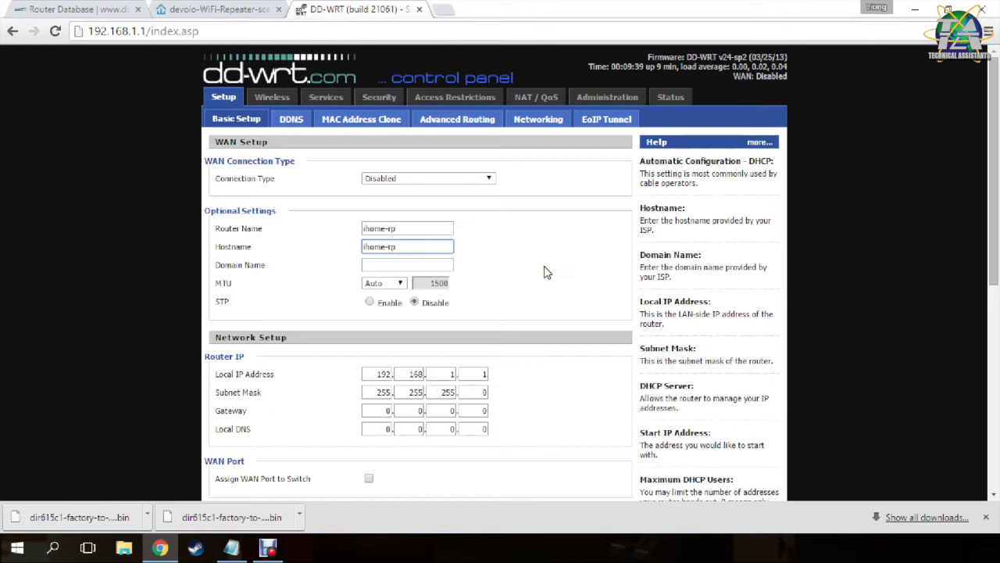
{"action": "left_click_drag", "start_coordinate": [218, 303], "coordinate": [294, 306]}
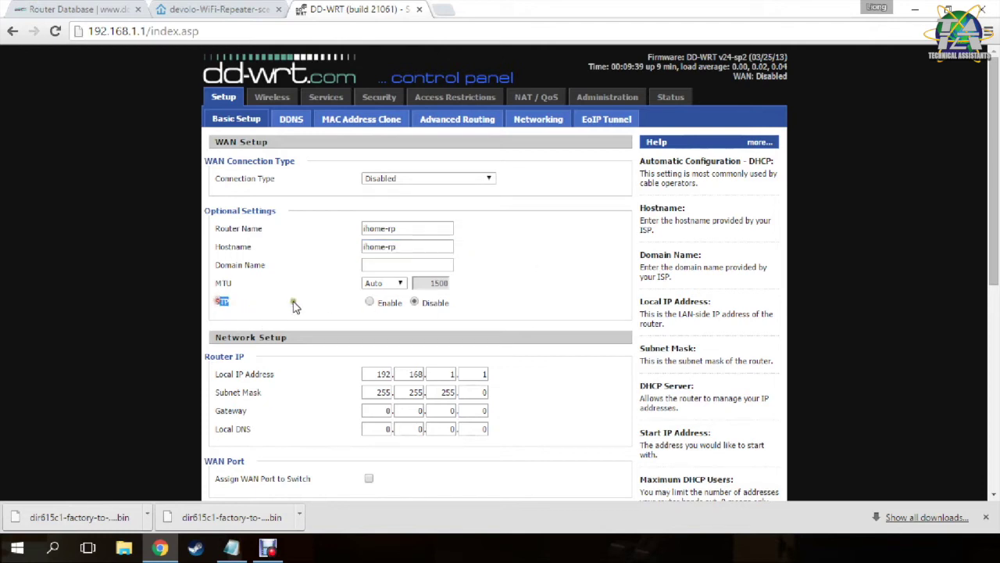
{"action": "scroll", "coordinate": [430, 308], "scroll_direction": "down", "scroll_amount": 1}
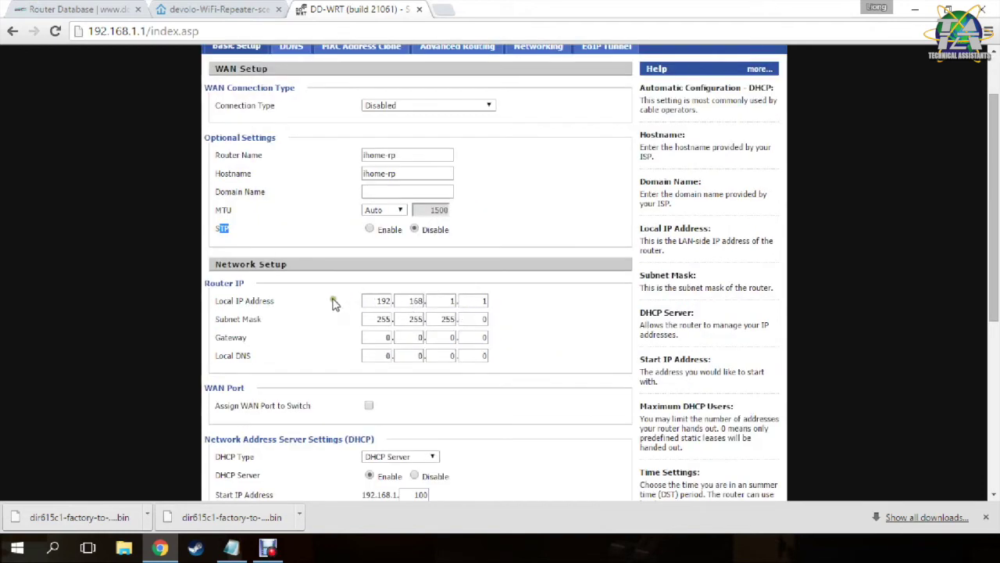
{"action": "double_click", "coordinate": [255, 301]}
{"action": "left_click", "coordinate": [281, 295]}
Change the local IP address's last octet to 2, making it 192.168.1.2.
{"action": "double_click", "coordinate": [478, 300]}
{"action": "type", "text": "2"}
{"action": "left_click", "coordinate": [550, 313]}
{"action": "double_click", "coordinate": [381, 319]}
{"action": "double_click", "coordinate": [415, 319]}
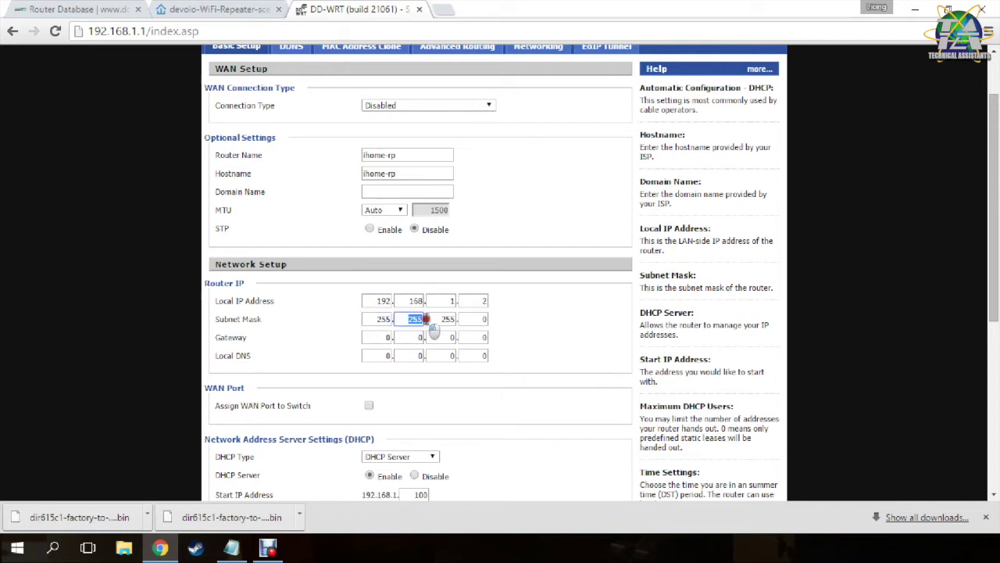
{"action": "left_click", "coordinate": [432, 319]}
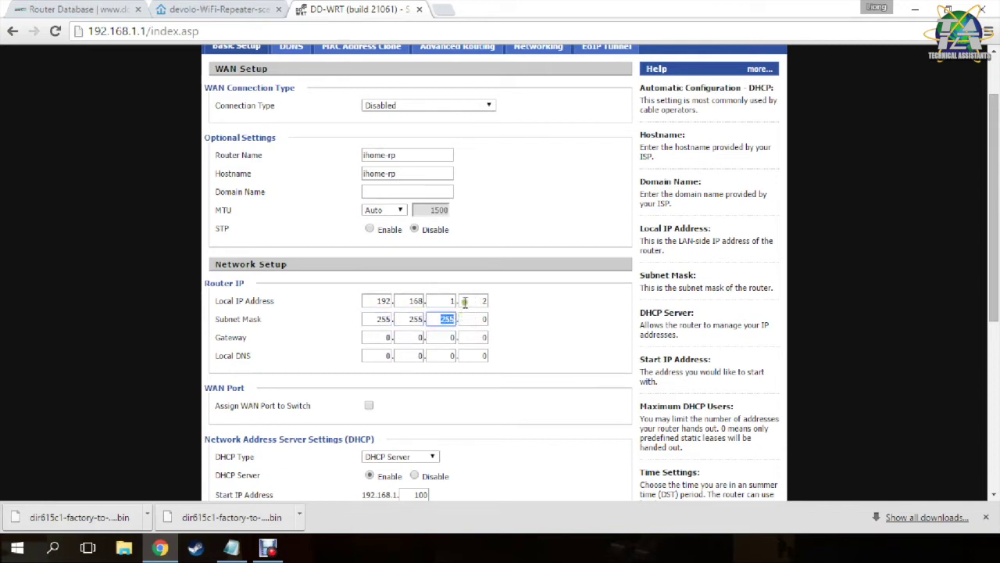
{"action": "double_click", "coordinate": [485, 301]}
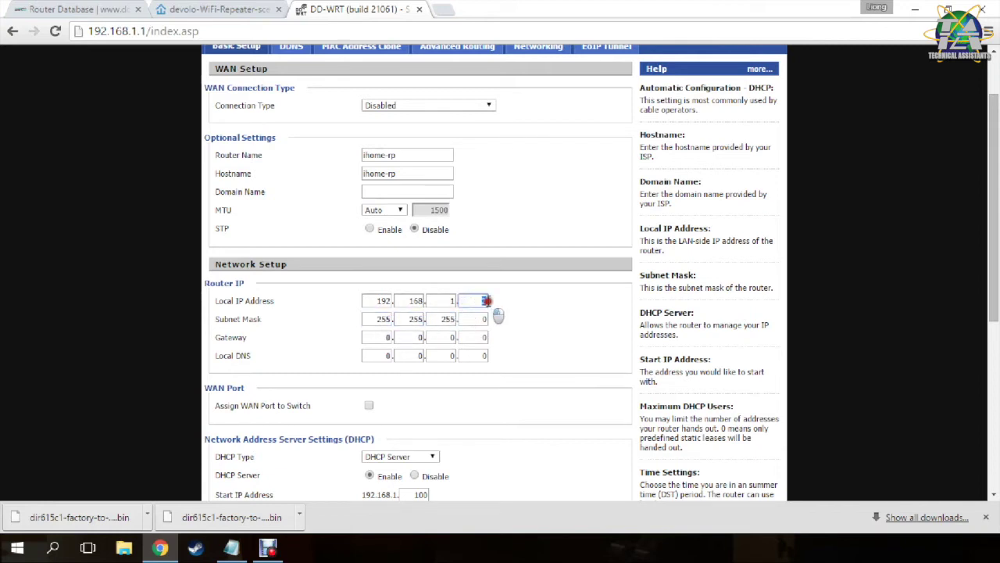
Enter 192.168.1.1 as the gateway address.
{"action": "double_click", "coordinate": [385, 336]}
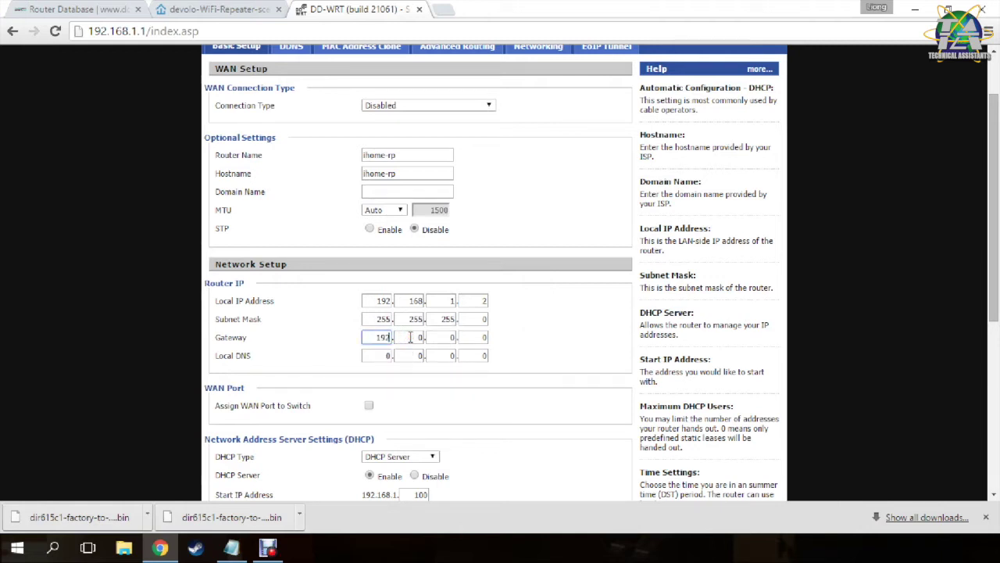
{"action": "type", "text": "192"}
{"action": "double_click", "coordinate": [409, 337]}
{"action": "key", "text": "Tab"}
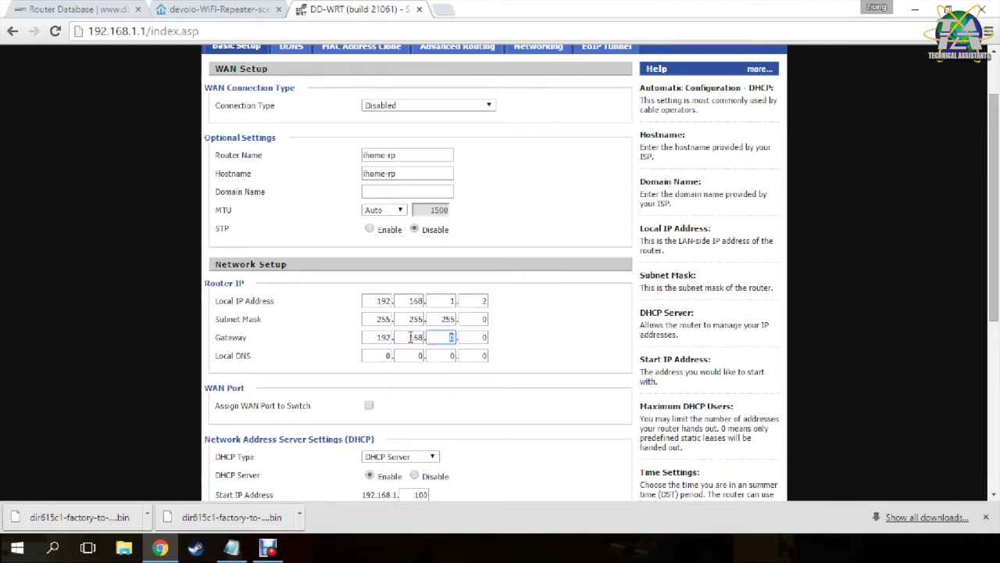
{"action": "key", "text": "Tab"}
{"action": "type", "text": "1"}
{"action": "scroll", "coordinate": [539, 338], "scroll_direction": "down", "scroll_amount": 2}
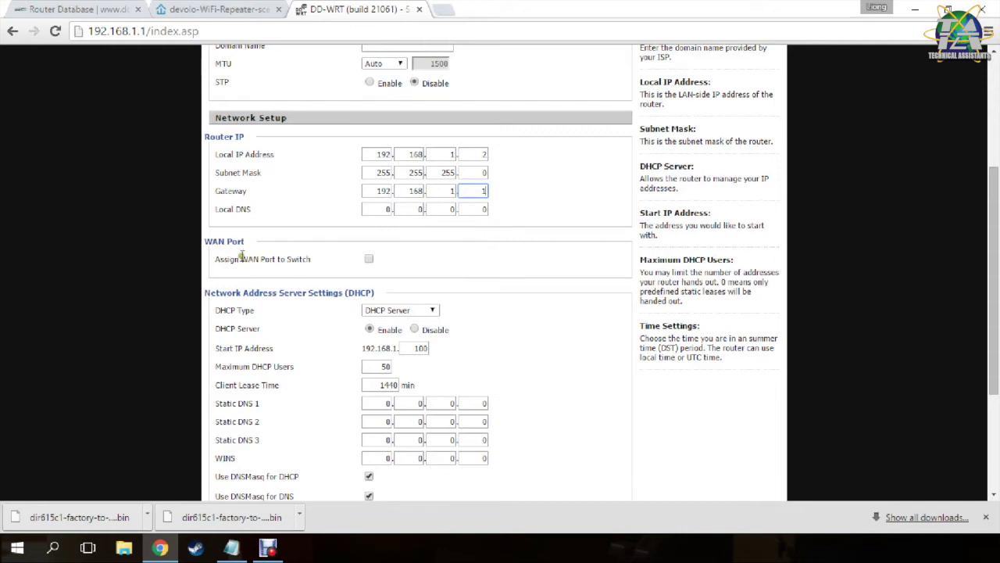
Enable Assign WAN Port to Switch and save the change.
{"action": "left_click_drag", "start_coordinate": [219, 259], "coordinate": [291, 259]}
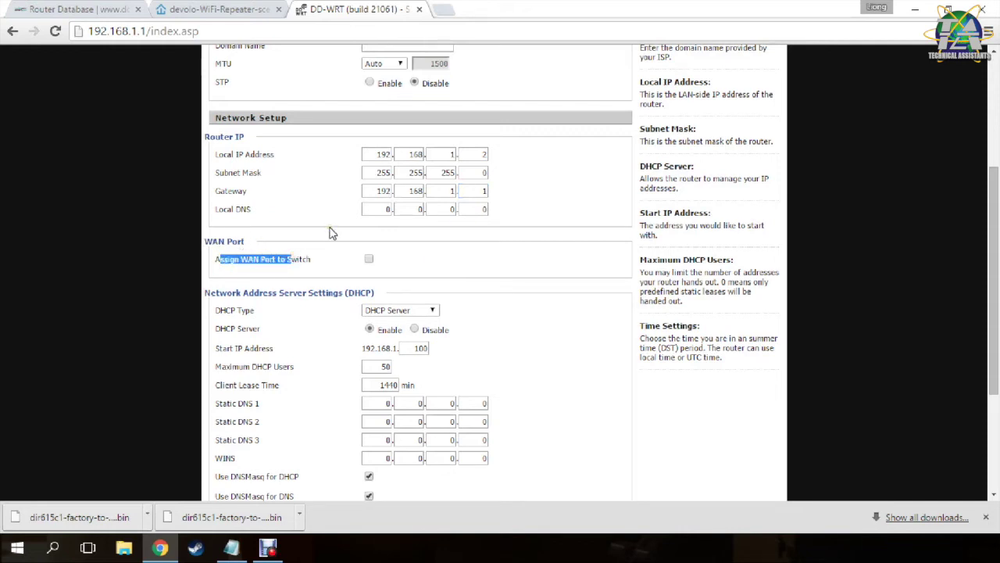
{"action": "left_click", "coordinate": [331, 255]}
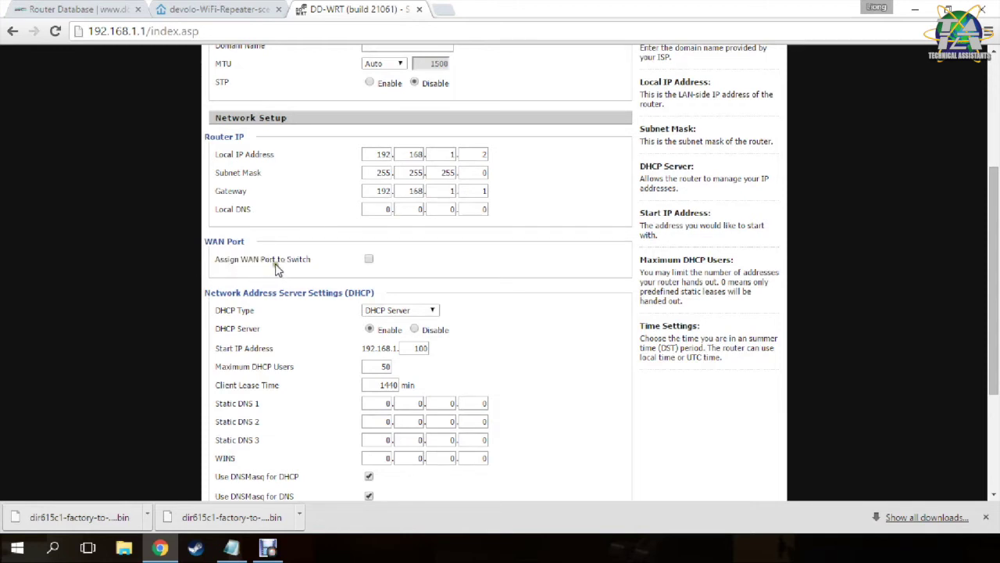
{"action": "left_click", "coordinate": [370, 261]}
{"action": "scroll", "coordinate": [449, 297], "scroll_direction": "down", "scroll_amount": 1}
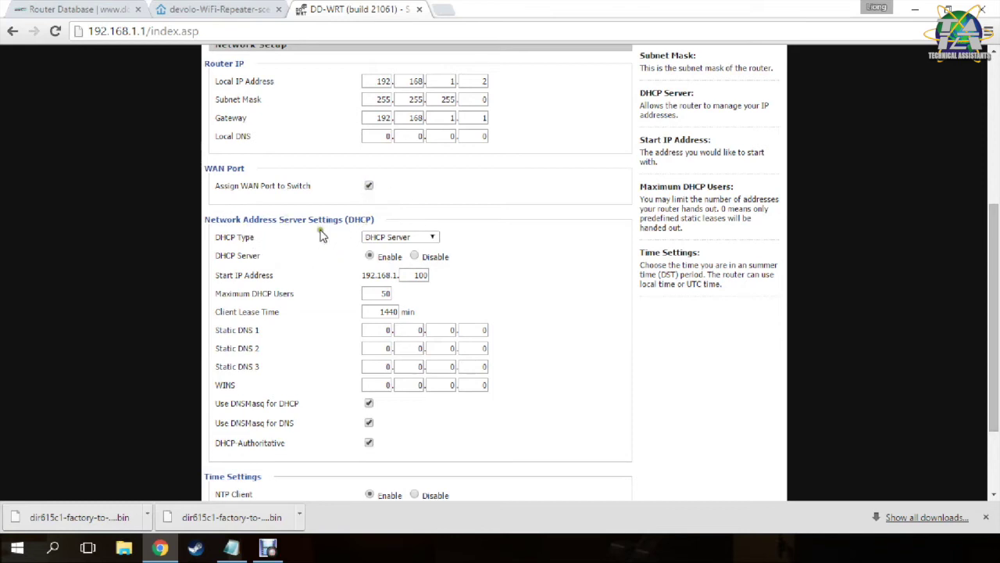
{"action": "scroll", "coordinate": [293, 277], "scroll_direction": "down", "scroll_amount": 2}
{"action": "left_click", "coordinate": [341, 478]}
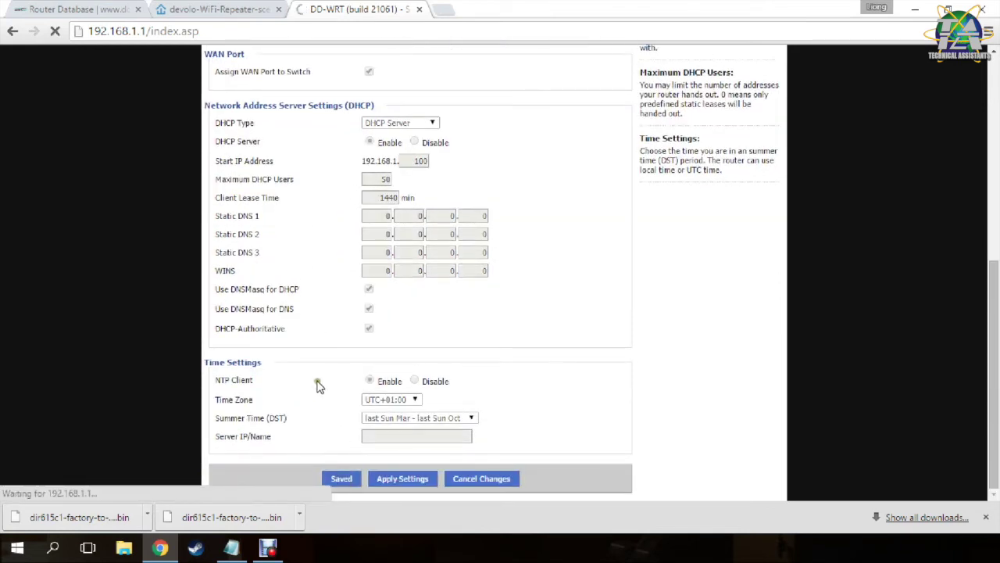
Disable the DHCP server and apply the Basic Setup settings.
{"action": "scroll", "coordinate": [336, 328], "scroll_direction": "down", "scroll_amount": 3}
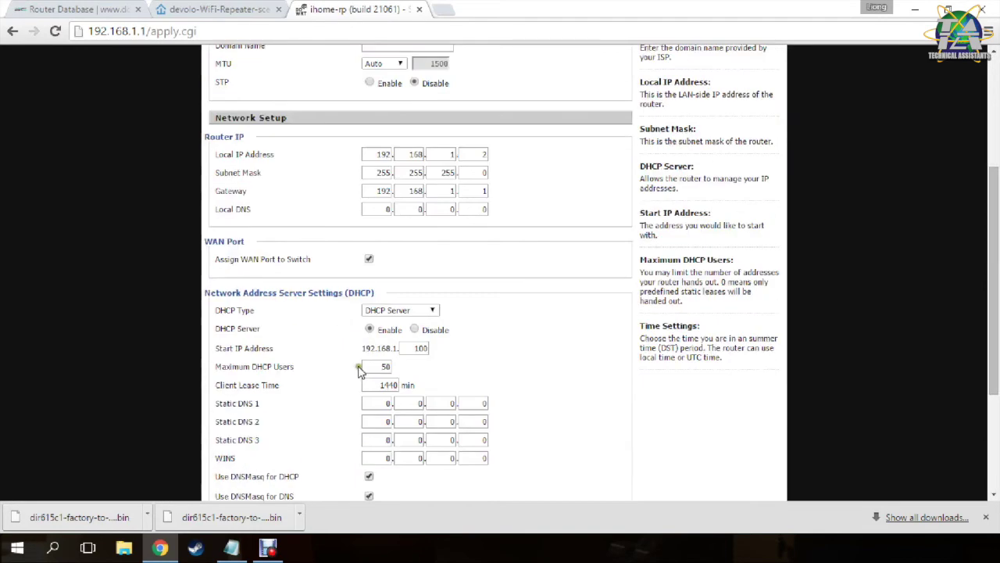
{"action": "left_click", "coordinate": [410, 311]}
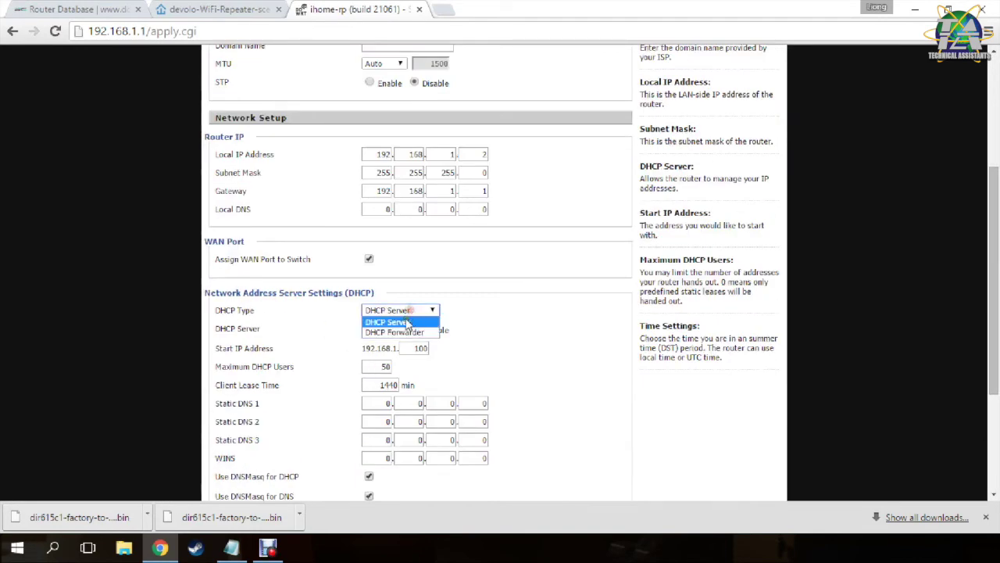
{"action": "left_click", "coordinate": [415, 331]}
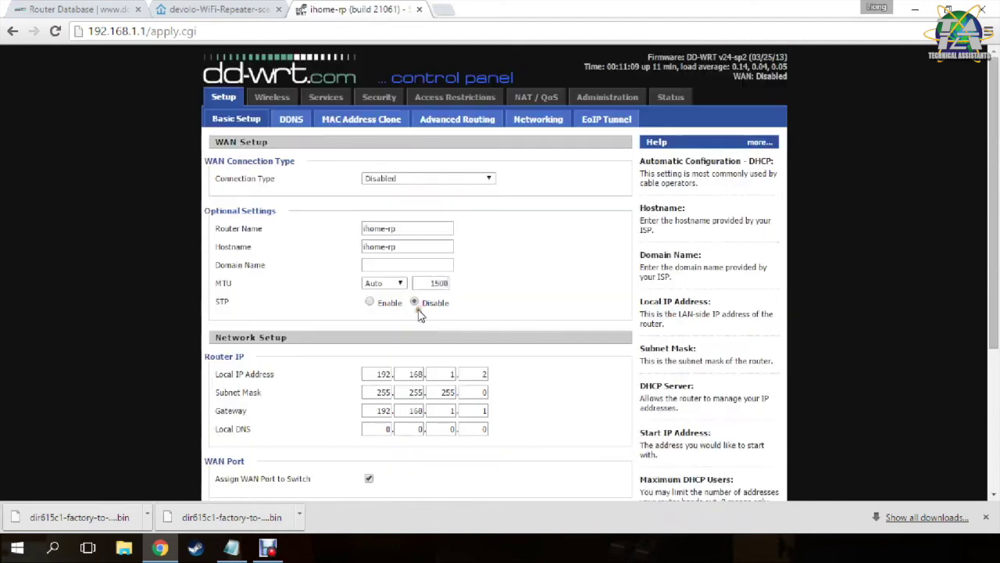
{"action": "left_click", "coordinate": [428, 312]}
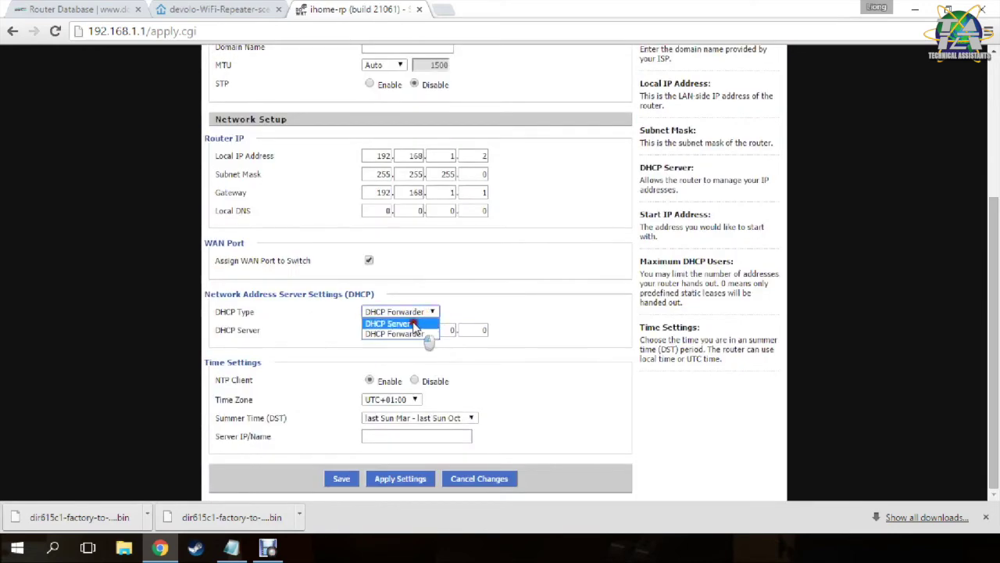
{"action": "left_click", "coordinate": [418, 323]}
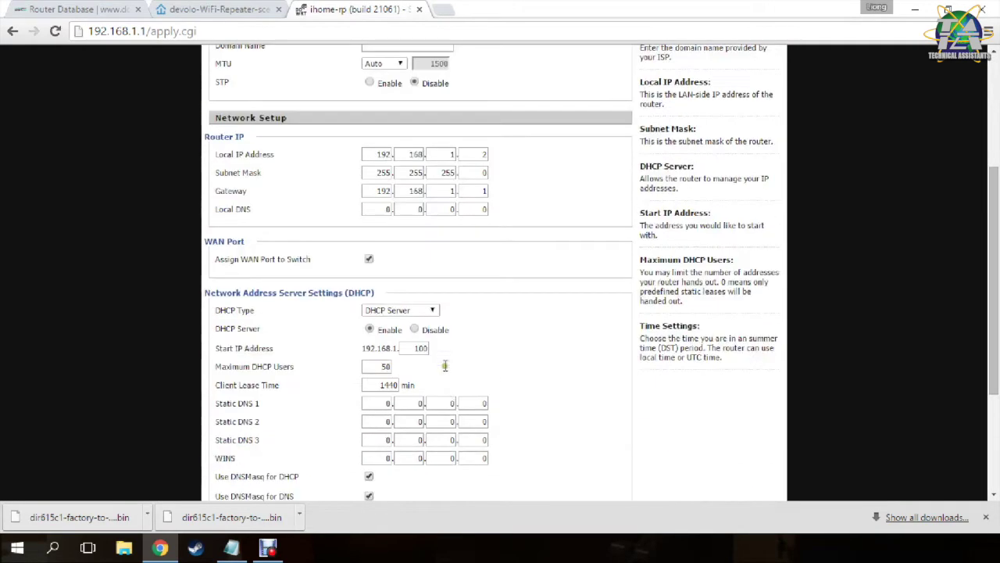
{"action": "left_click", "coordinate": [414, 329]}
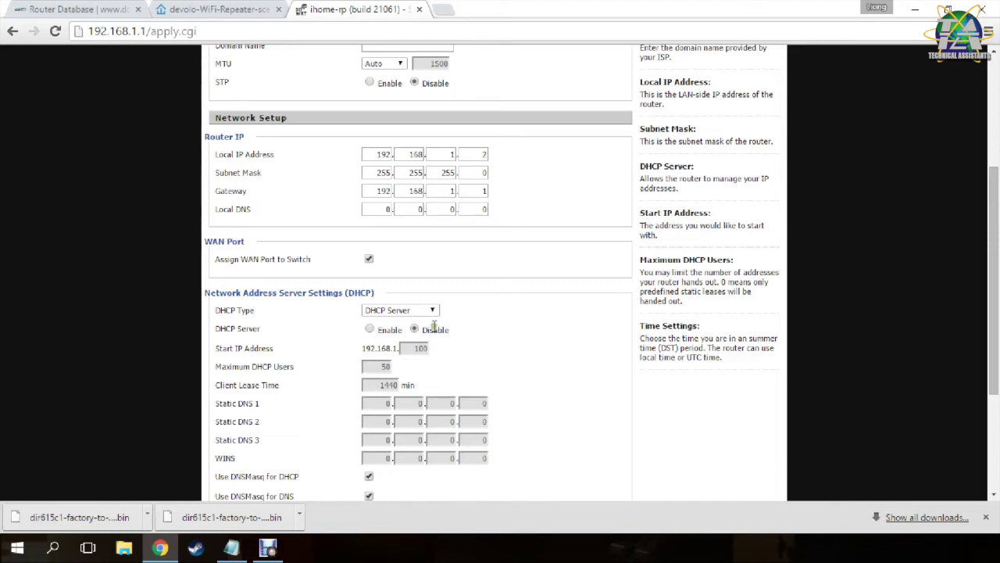
{"action": "scroll", "coordinate": [434, 326], "scroll_direction": "down", "scroll_amount": 2}
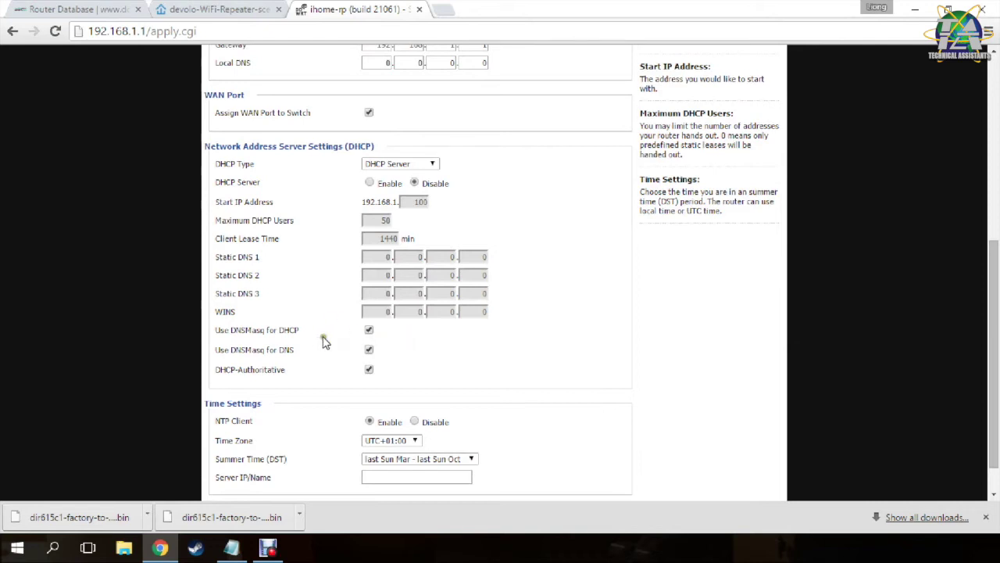
{"action": "scroll", "coordinate": [320, 336], "scroll_direction": "down", "scroll_amount": 1}
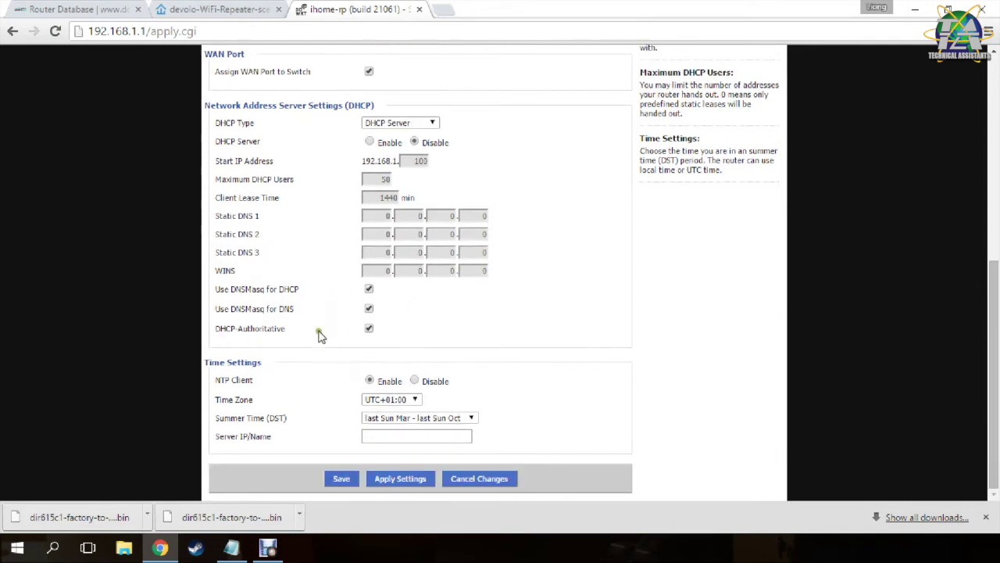
{"action": "left_click", "coordinate": [401, 481]}
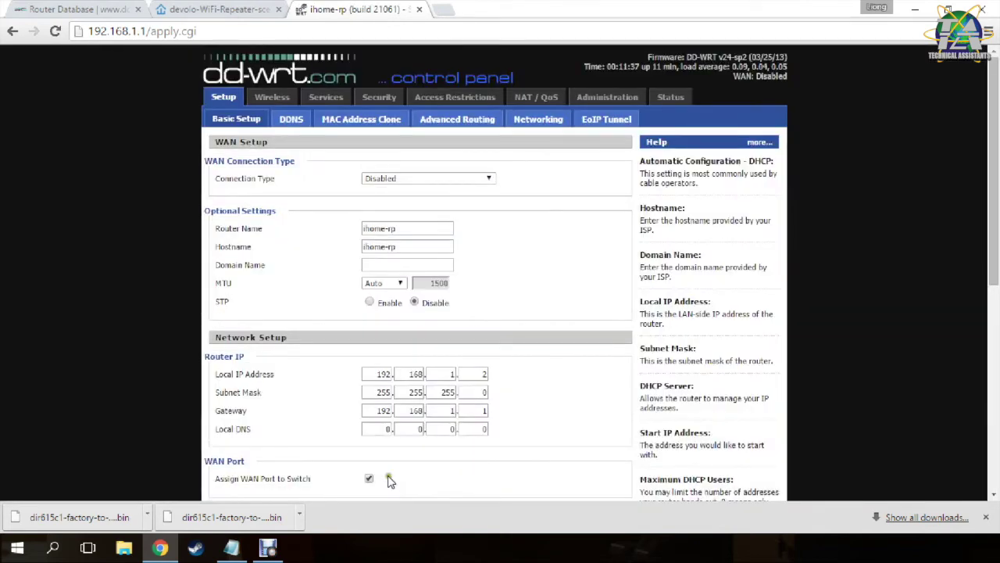
{"action": "left_click", "coordinate": [460, 124]}
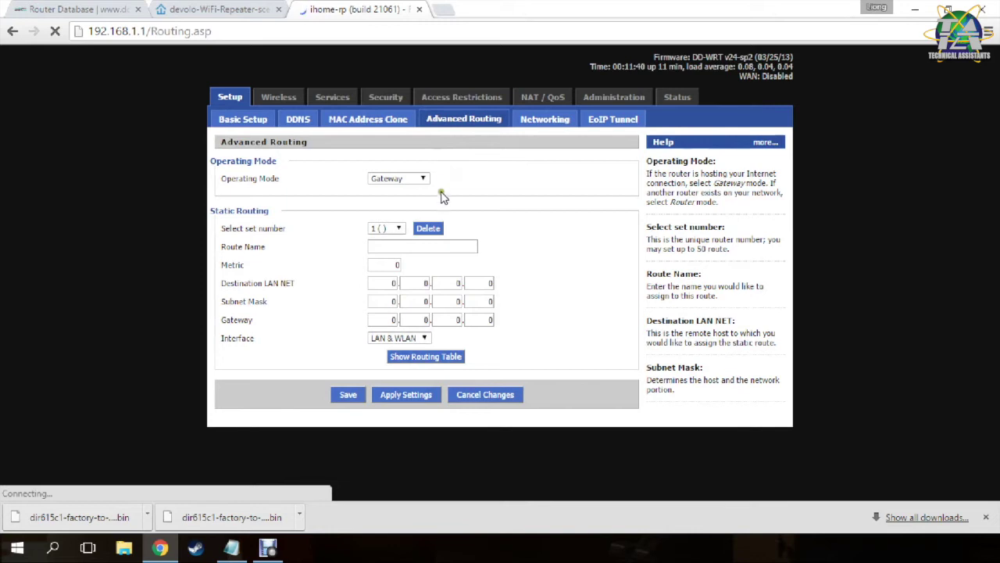
Switch the Advanced Routing operating mode from Gateway to Router and apply it.
{"action": "left_click", "coordinate": [423, 178]}
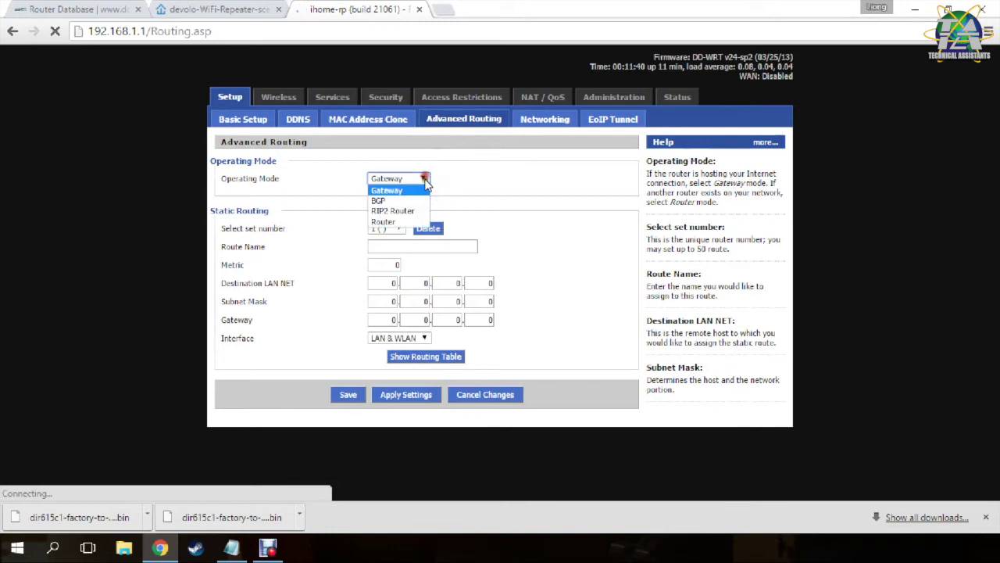
{"action": "left_click", "coordinate": [383, 222]}
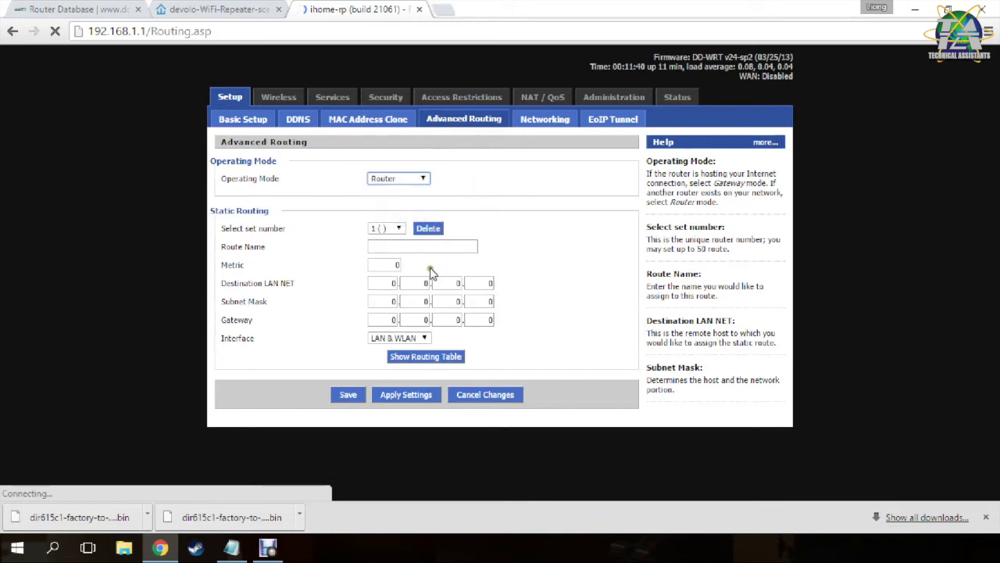
{"action": "left_click", "coordinate": [404, 395]}
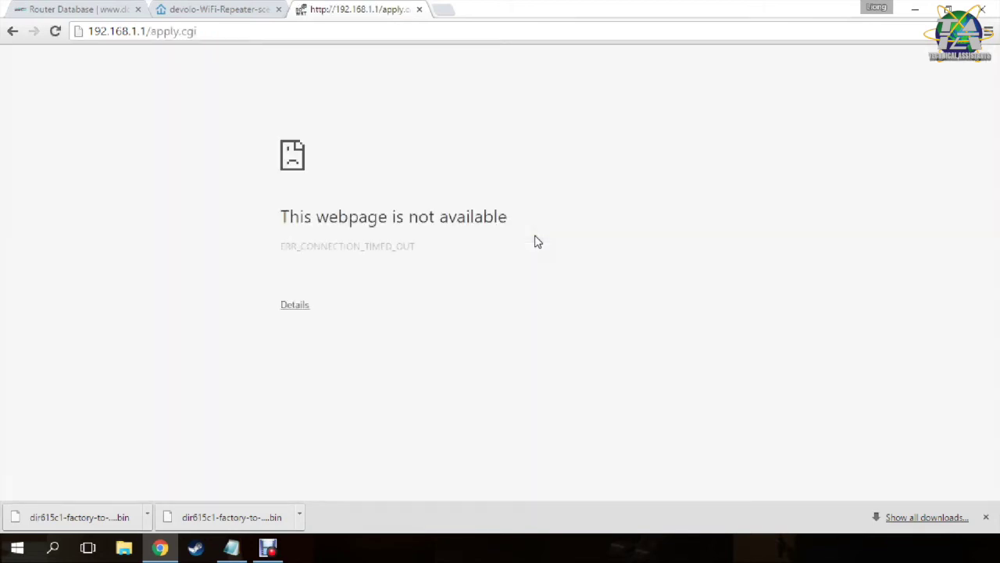
Load the router's control panel at its new address 192.168.1.2.
{"action": "left_click", "coordinate": [261, 31]}
{"action": "type", "text": "19"}
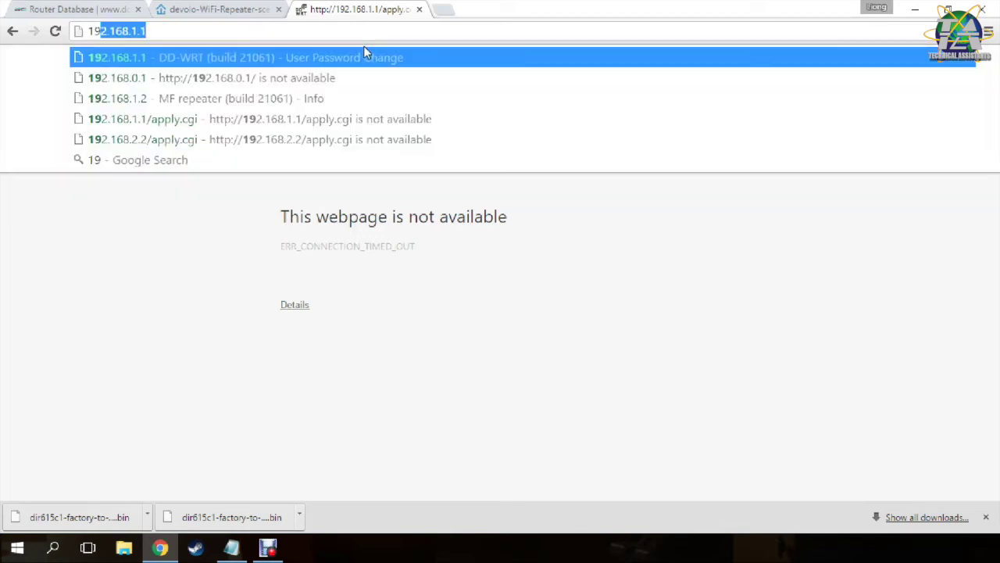
{"action": "type", "text": "2.168.1.1"}
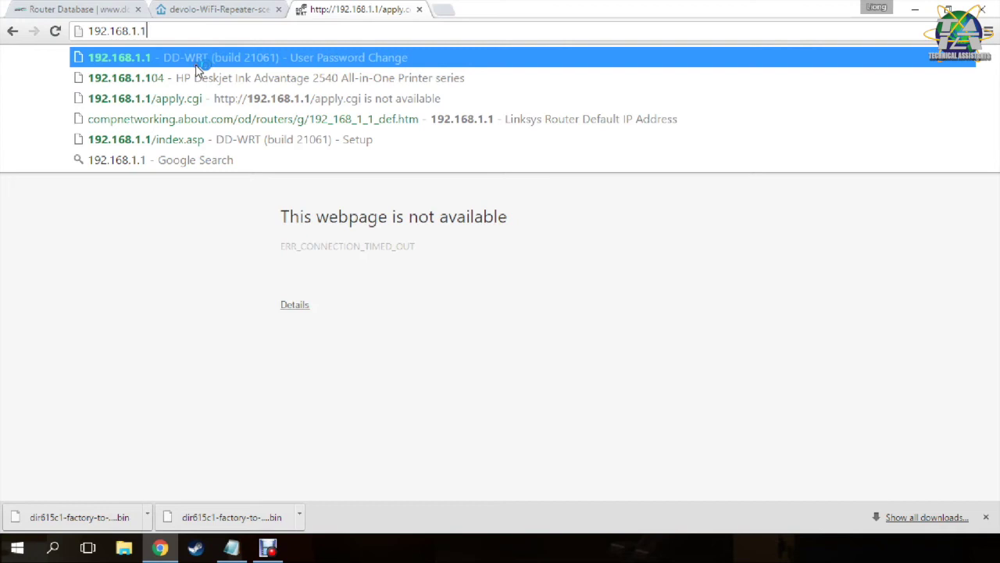
{"action": "key", "text": "BackSpace"}
{"action": "type", "text": "2"}
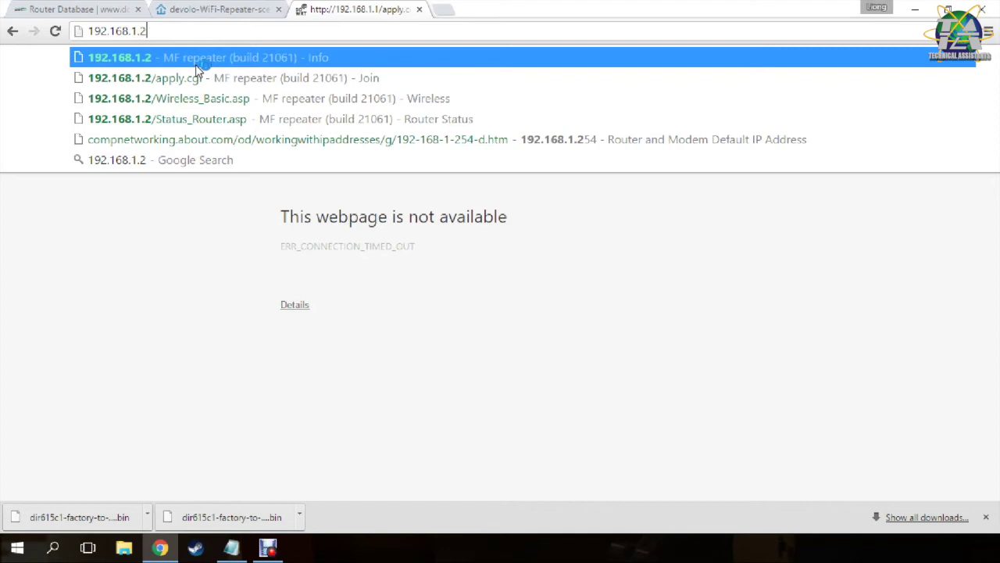
{"action": "key", "text": "Return"}
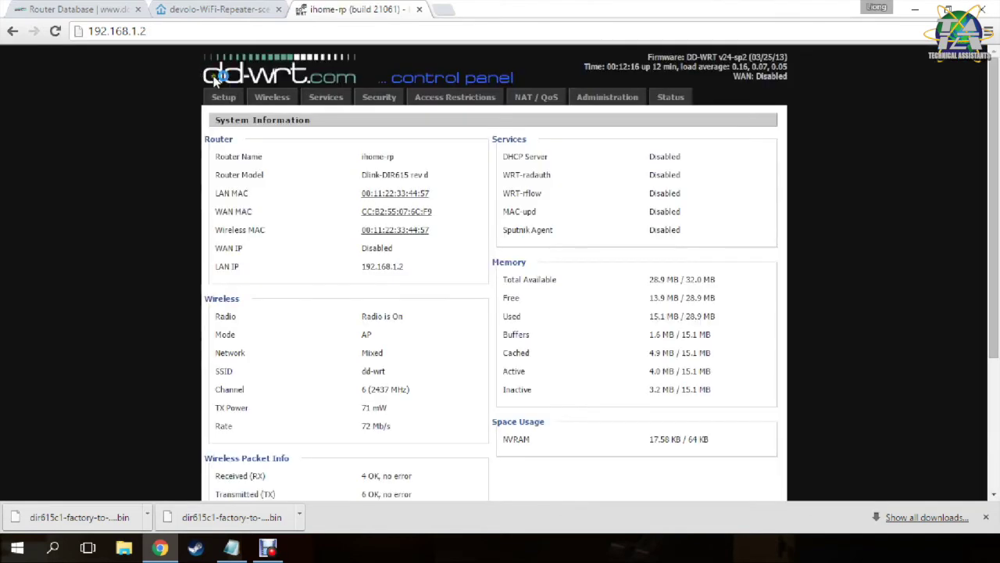
Log in with the router credentials and open Wireless > Basic Settings.
{"action": "left_click", "coordinate": [225, 97]}
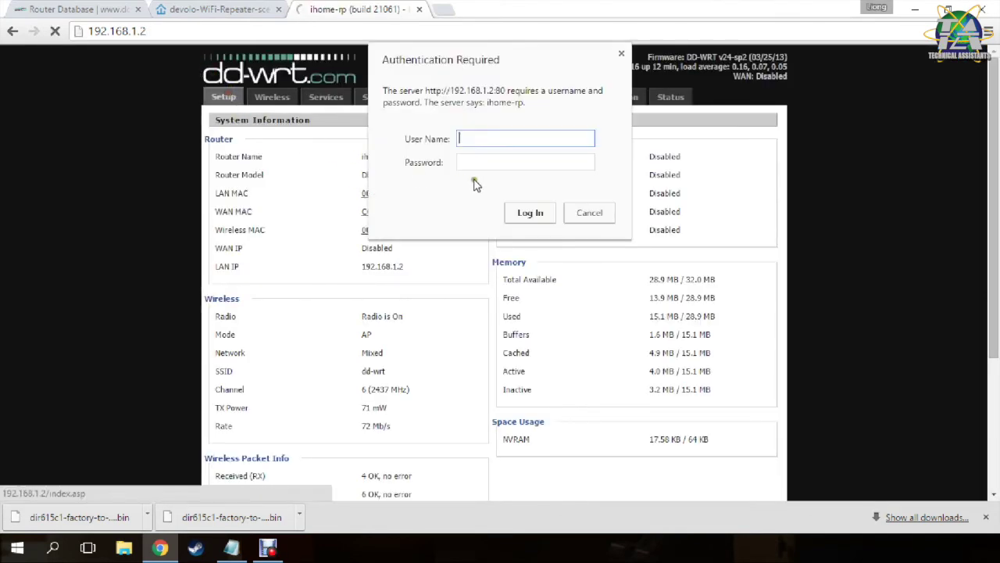
{"action": "type", "text": "admin"}
{"action": "key", "text": "Tab"}
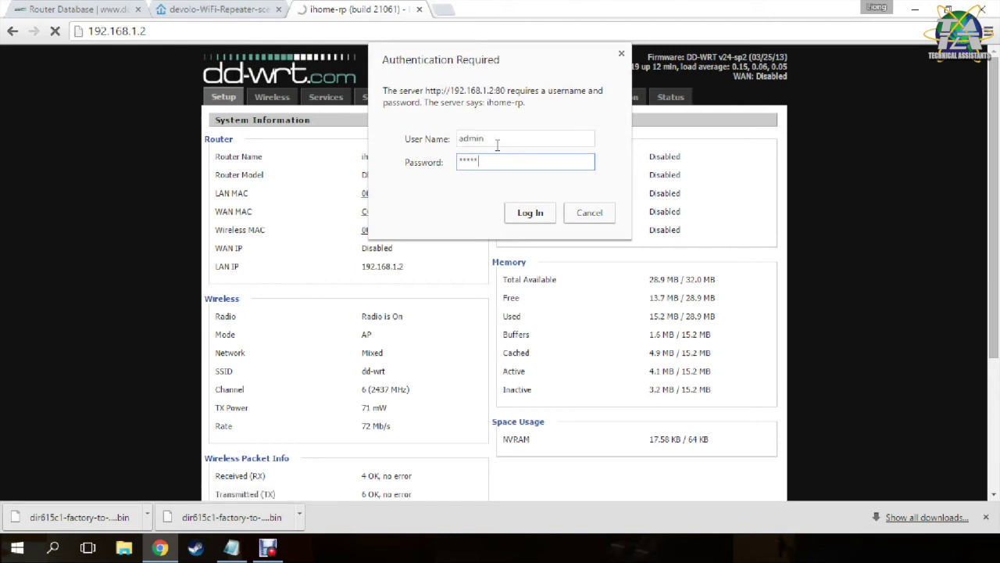
{"action": "key", "text": "Return"}
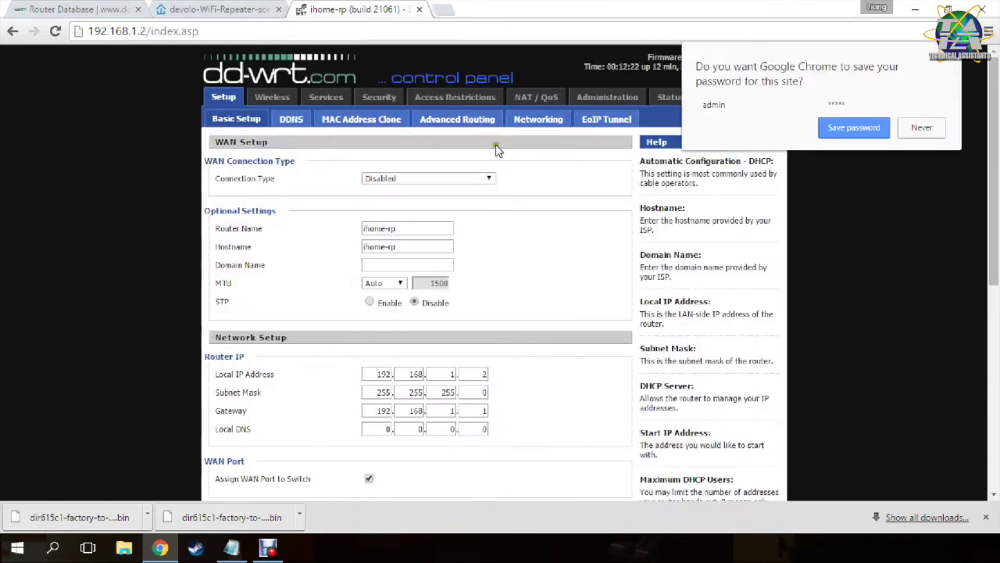
{"action": "left_click", "coordinate": [933, 130]}
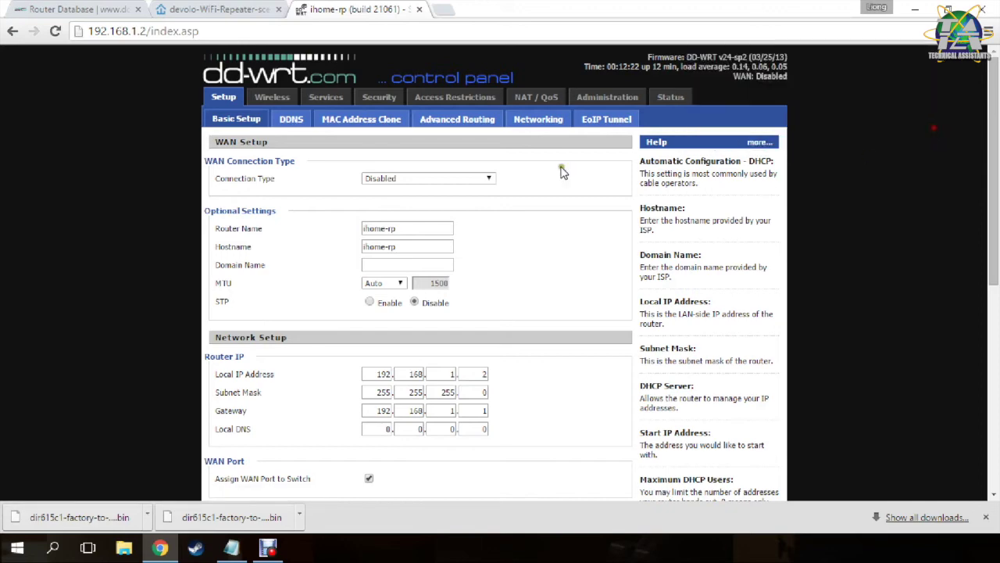
{"action": "left_click", "coordinate": [545, 125]}
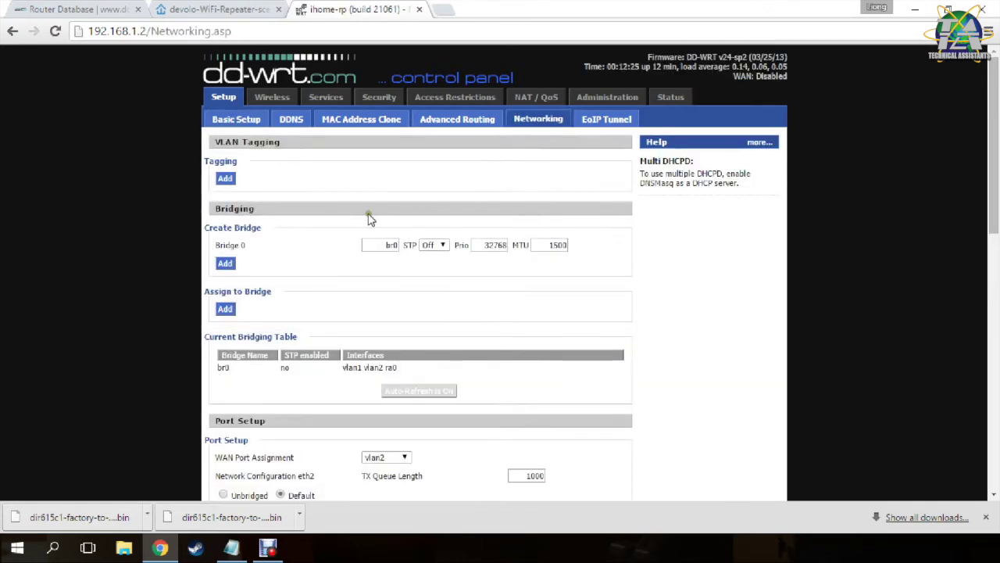
{"action": "left_click", "coordinate": [263, 97]}
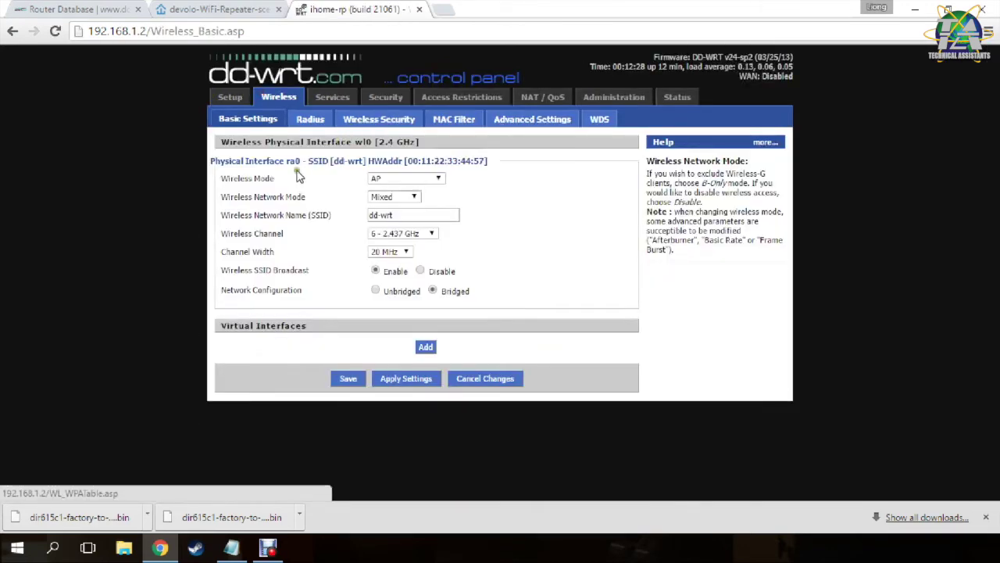
Set wireless mode to Repeater, keep network mode Mixed, and rename the SSID to ihome.
{"action": "left_click", "coordinate": [404, 178]}
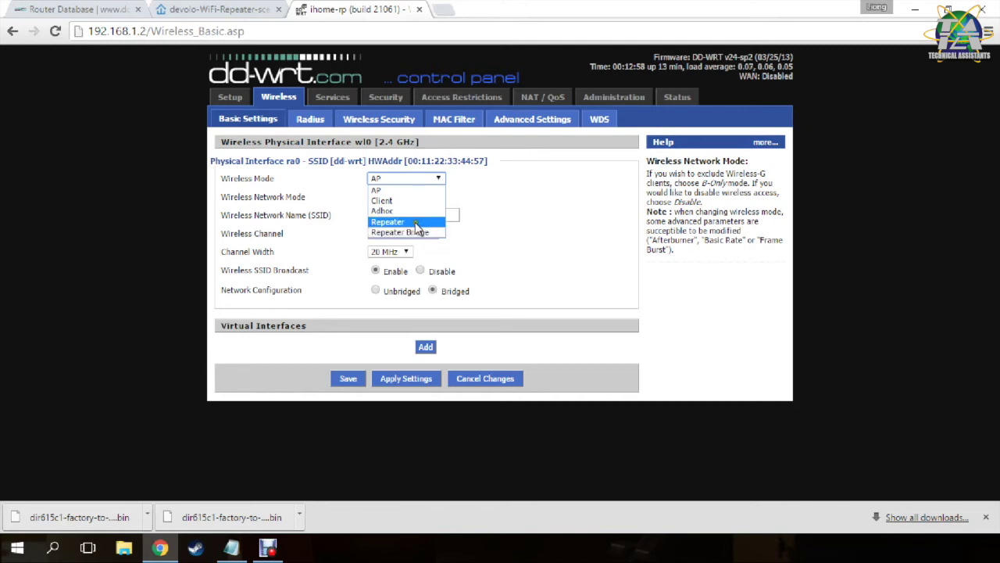
{"action": "left_click", "coordinate": [415, 226]}
{"action": "left_click", "coordinate": [408, 197]}
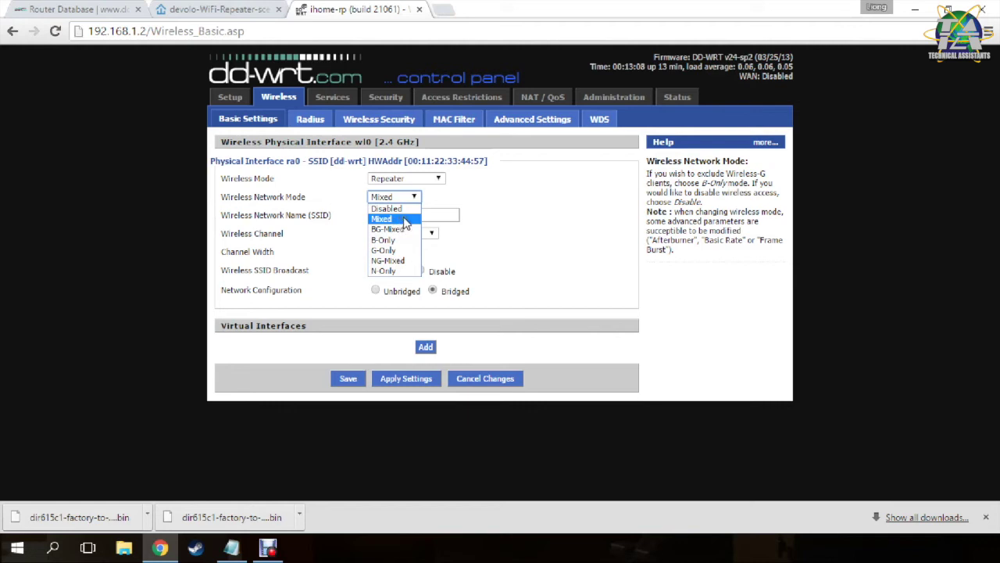
{"action": "left_click", "coordinate": [405, 225]}
{"action": "left_click_drag", "start_coordinate": [460, 216], "coordinate": [341, 215]}
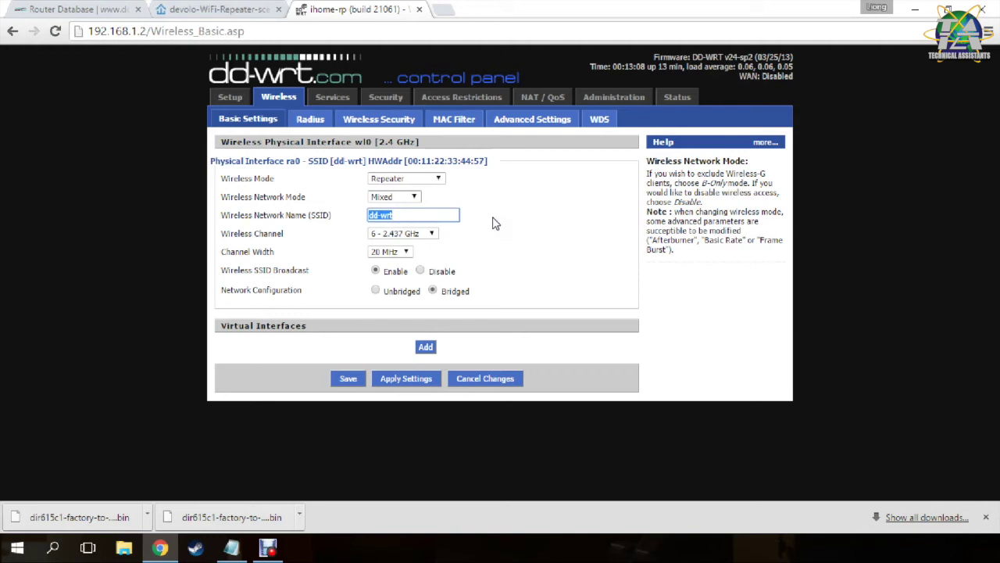
{"action": "type", "text": "ihome"}
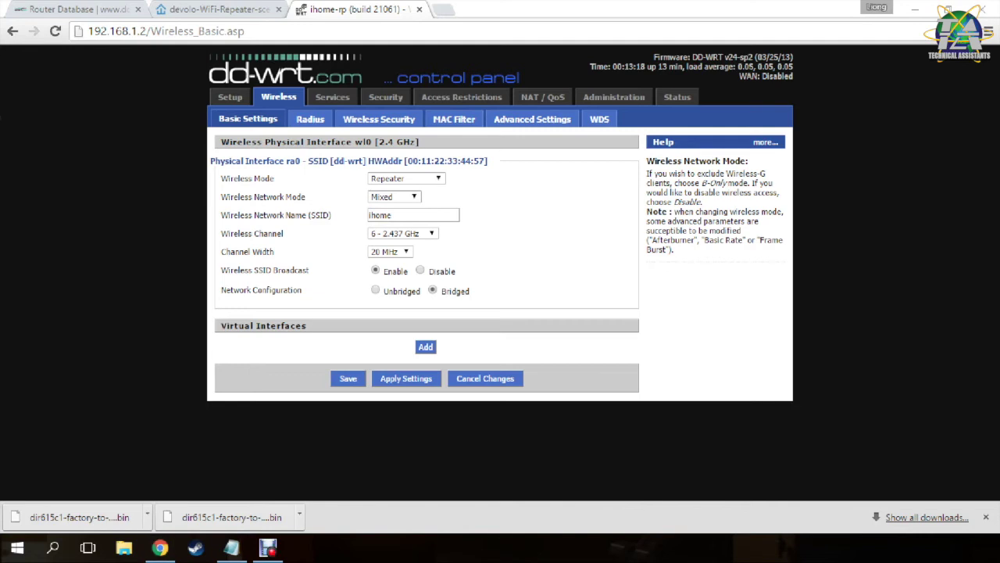
Use channel 6 (2.437 GHz) with 20 MHz width and save the wireless settings.
{"action": "left_click", "coordinate": [540, 247]}
{"action": "left_click", "coordinate": [430, 219]}
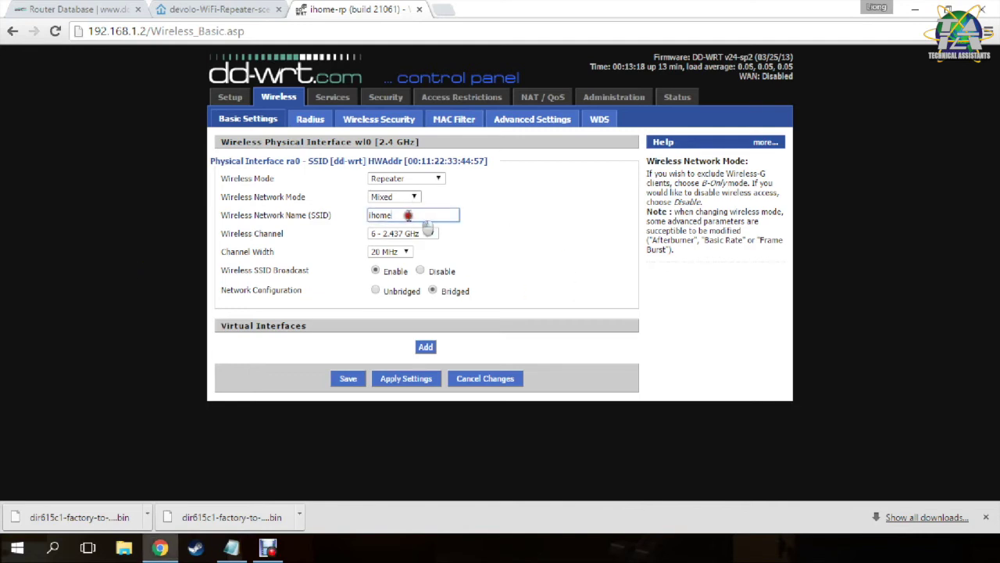
{"action": "left_click", "coordinate": [506, 250]}
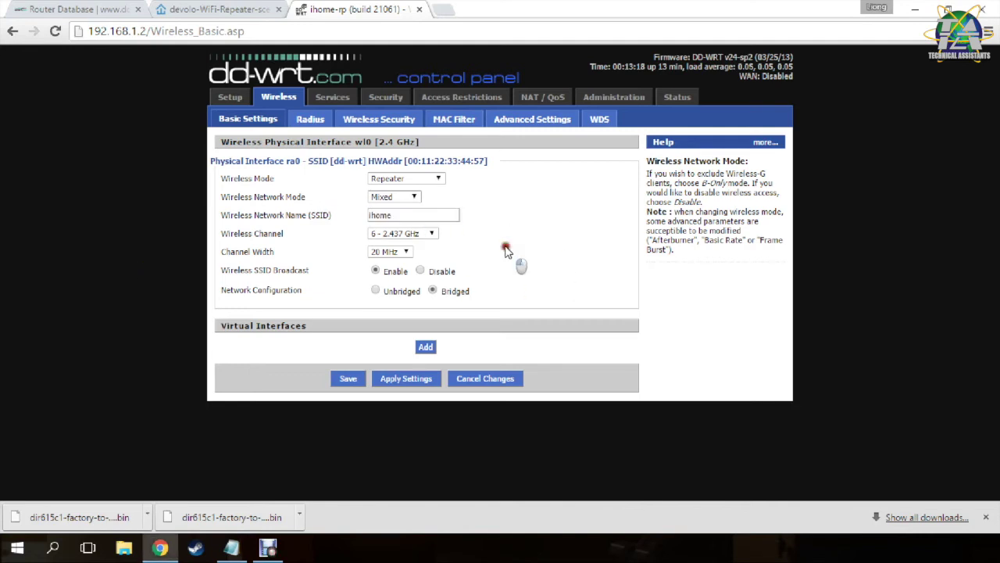
{"action": "left_click", "coordinate": [406, 255]}
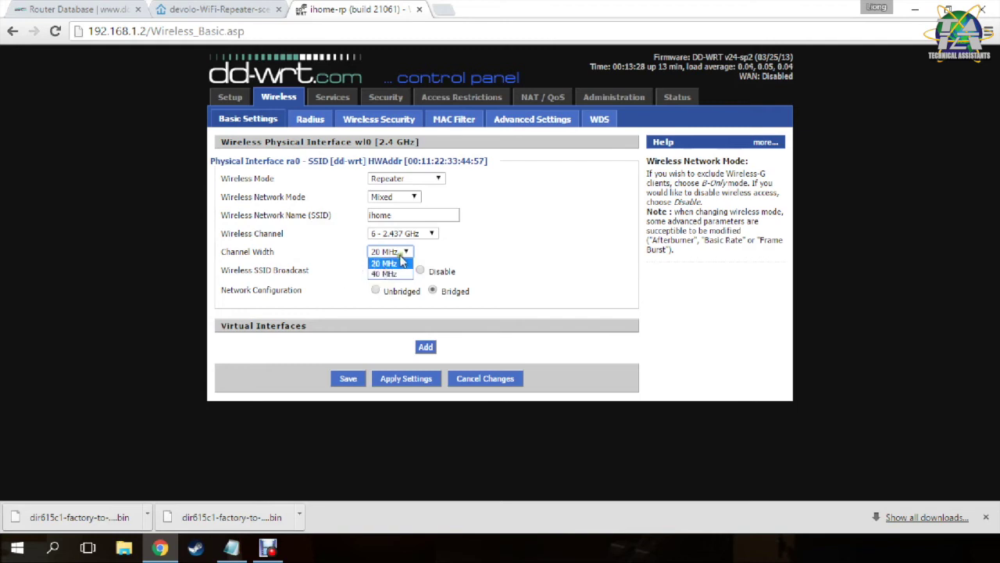
{"action": "left_click", "coordinate": [482, 259]}
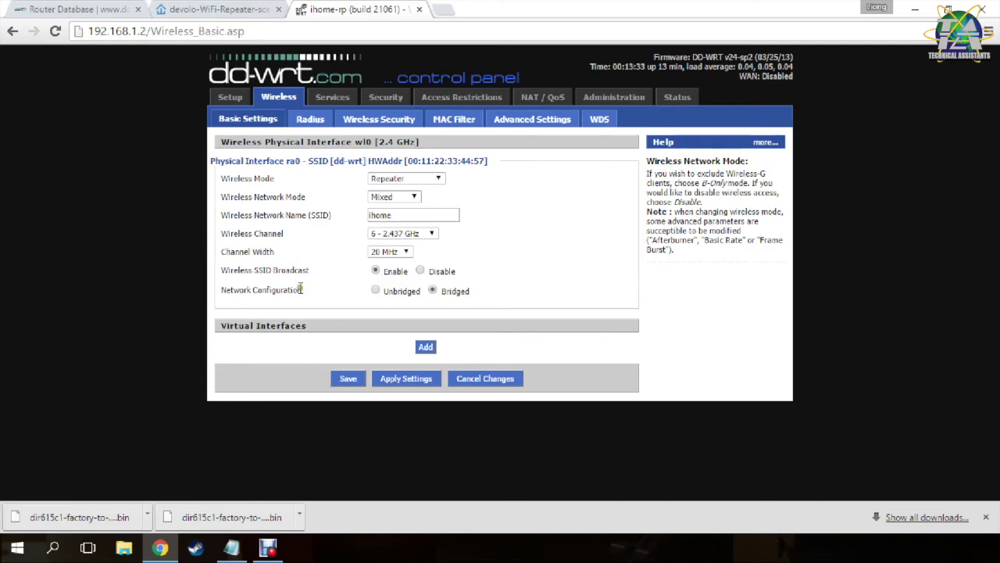
{"action": "left_click", "coordinate": [342, 380]}
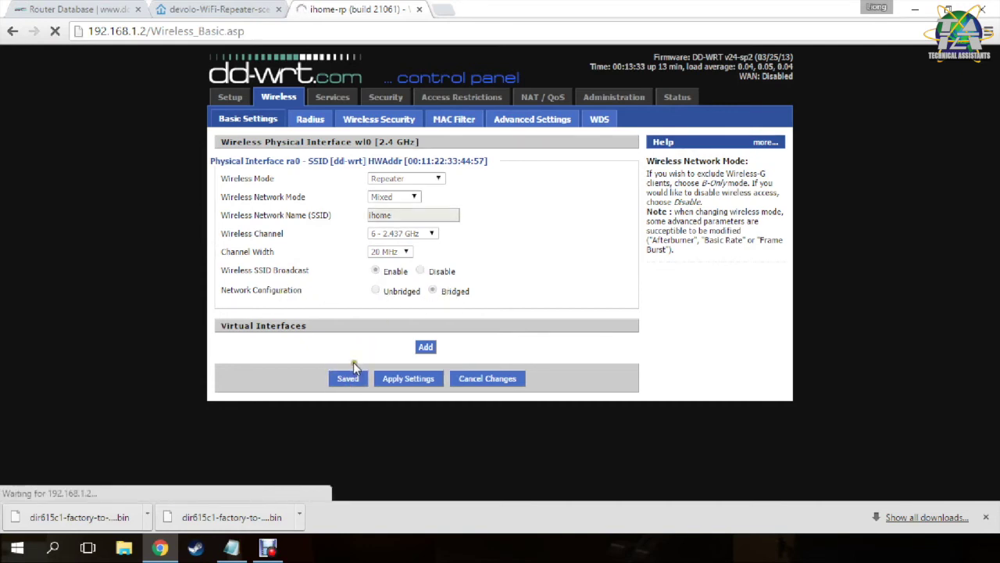
Add virtual interface ra1 with SSID ihome and AP isolation disabled, then apply it.
{"action": "left_click", "coordinate": [426, 329]}
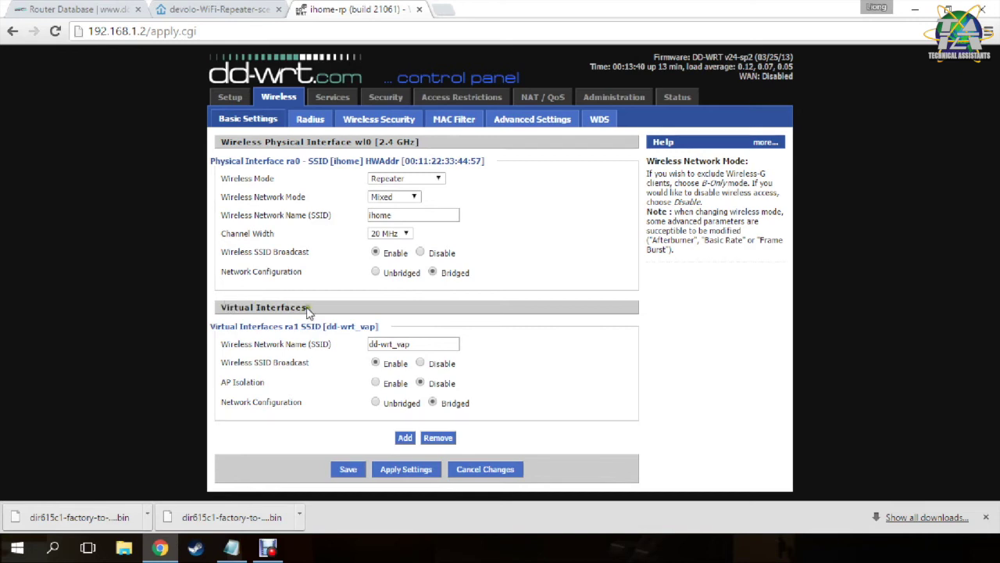
{"action": "left_click_drag", "start_coordinate": [426, 344], "coordinate": [340, 344]}
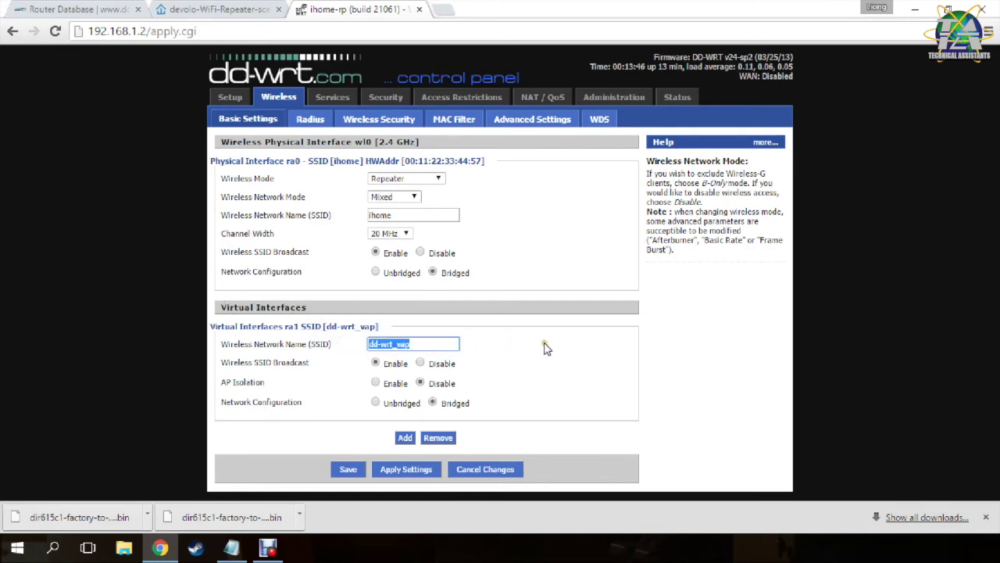
{"action": "type", "text": "ihome-rp"}
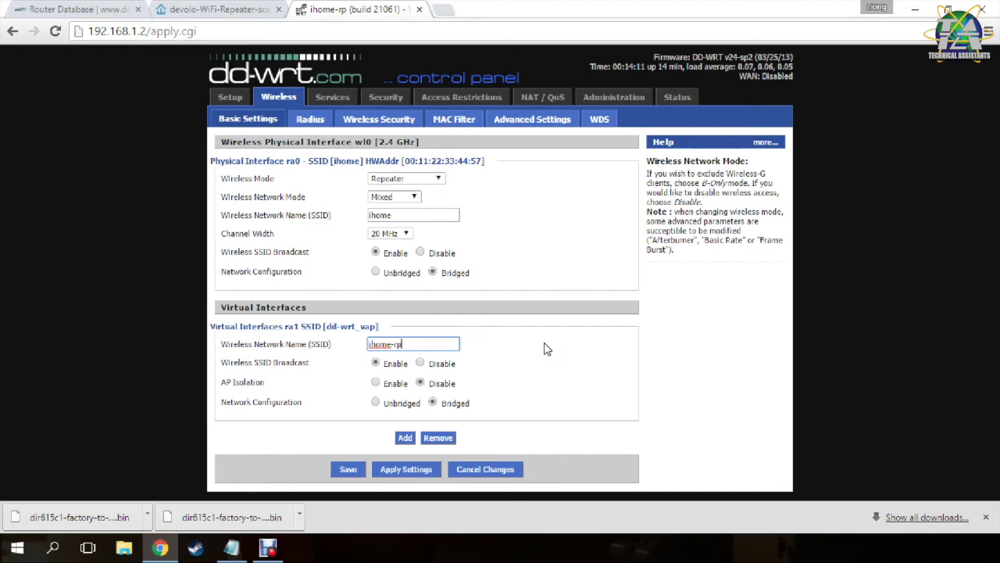
{"action": "key", "text": "BackSpace"}
{"action": "left_click", "coordinate": [546, 348]}
{"action": "left_click", "coordinate": [420, 383]}
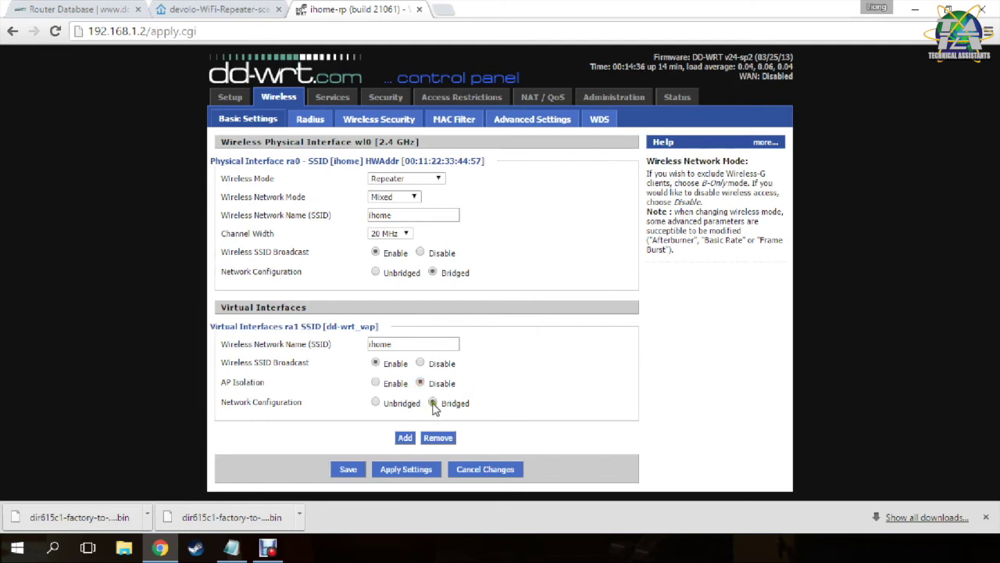
{"action": "left_click", "coordinate": [405, 472]}
Set the main ra0 interface to WPA Personal with a TKIP shared key and save.
{"action": "left_click", "coordinate": [399, 122]}
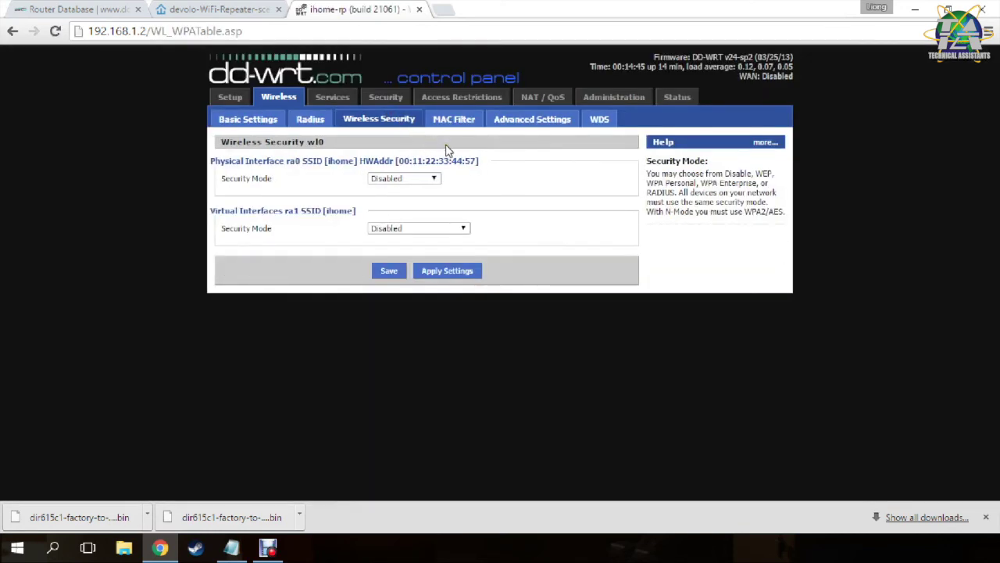
{"action": "left_click", "coordinate": [414, 179]}
{"action": "left_click", "coordinate": [419, 202]}
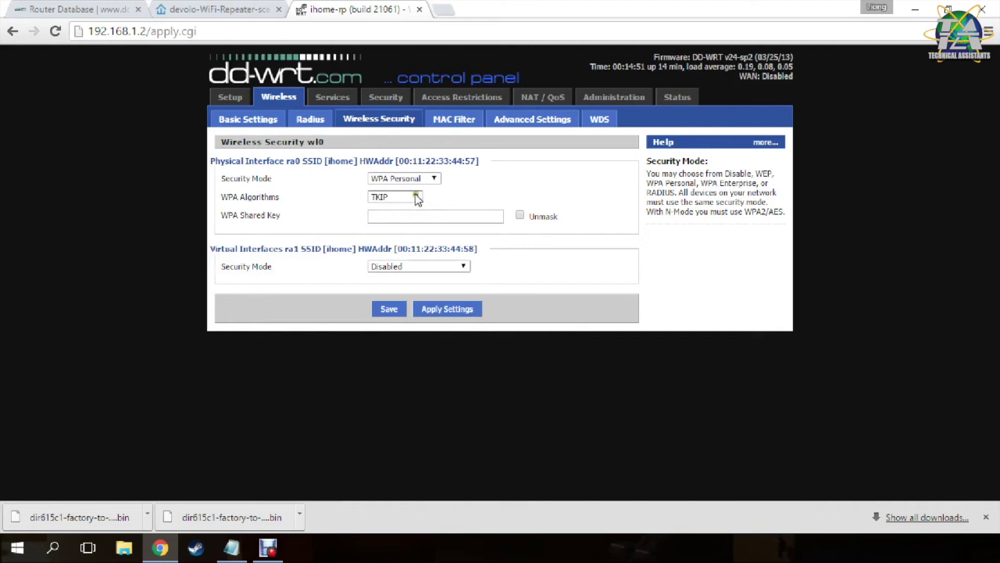
{"action": "left_click_drag", "start_coordinate": [280, 198], "coordinate": [244, 215]}
{"action": "left_click", "coordinate": [316, 221]}
{"action": "left_click", "coordinate": [400, 219]}
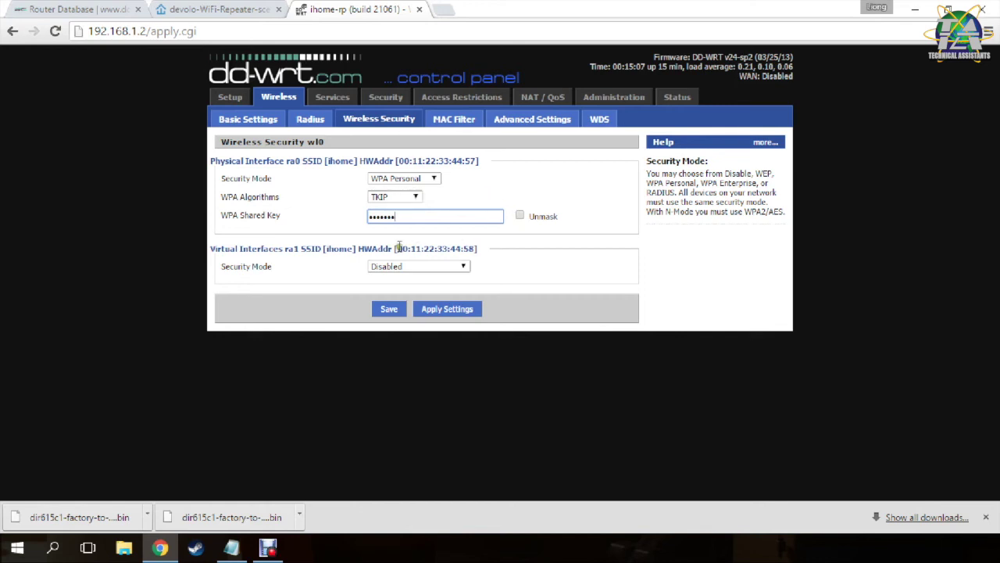
{"action": "left_click", "coordinate": [388, 308]}
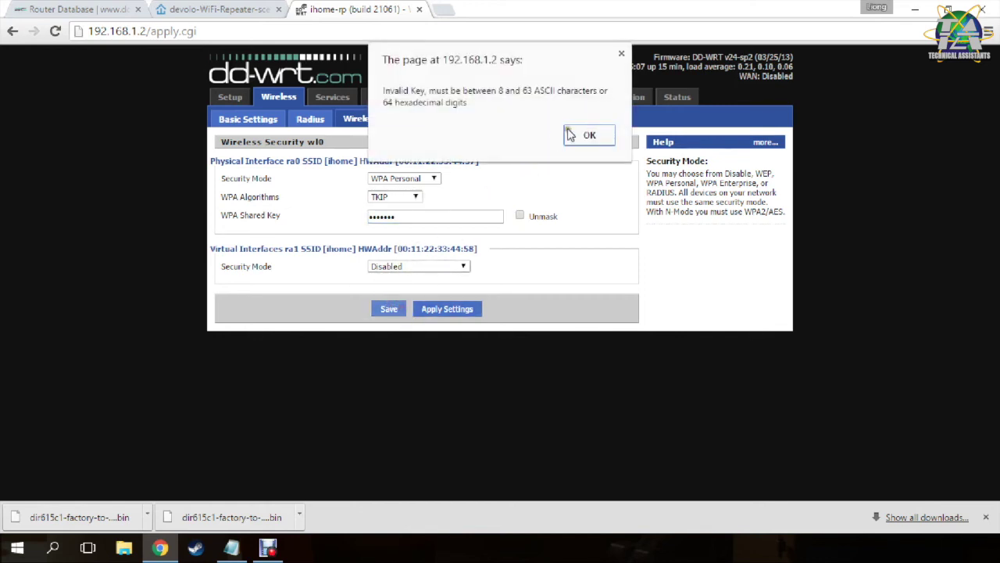
{"action": "left_click", "coordinate": [592, 134]}
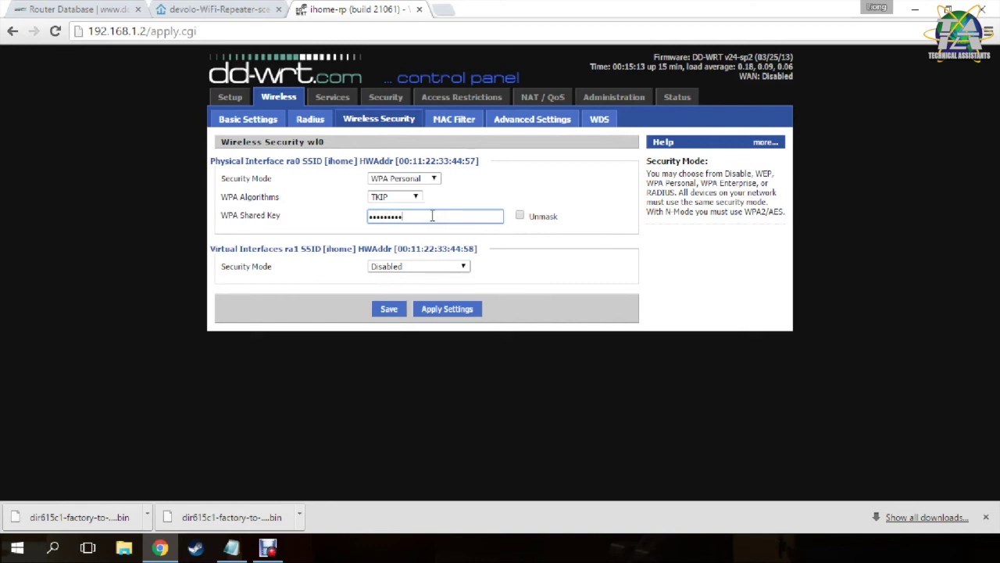
{"action": "left_click", "coordinate": [400, 313]}
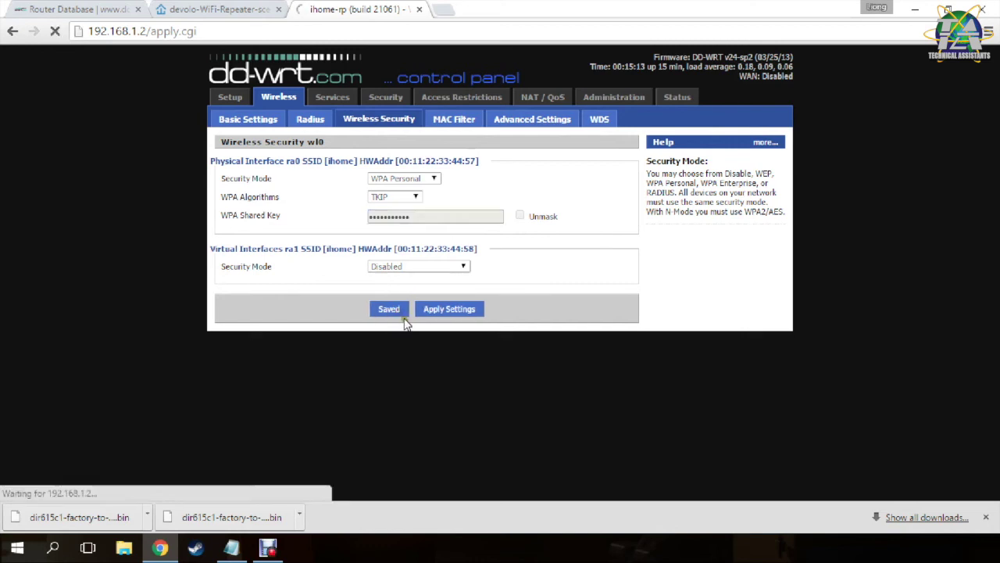
Give the virtual ihome interface WPA Personal with the shared key and apply the security settings.
{"action": "left_click", "coordinate": [431, 267]}
{"action": "left_click", "coordinate": [437, 288]}
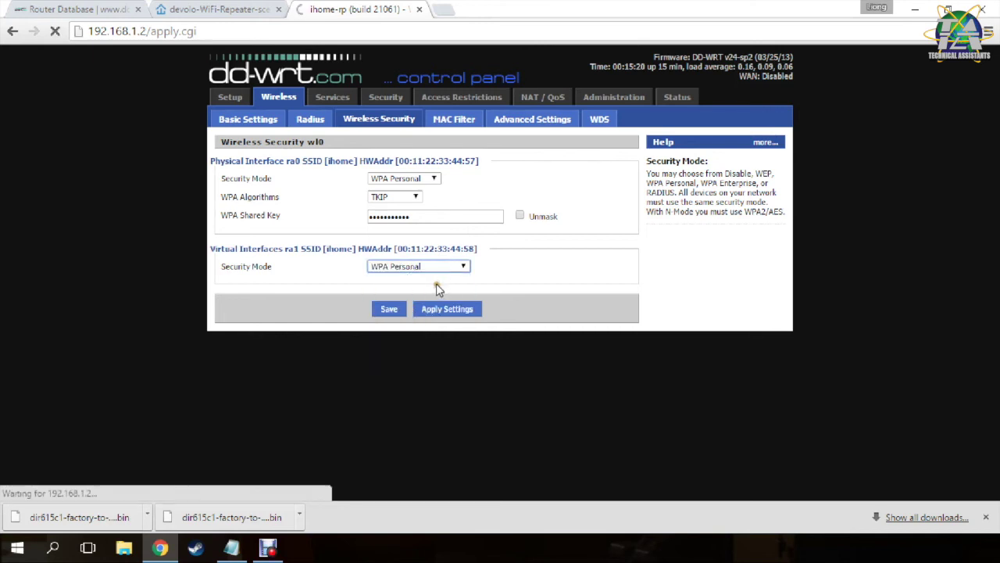
{"action": "left_click", "coordinate": [402, 300]}
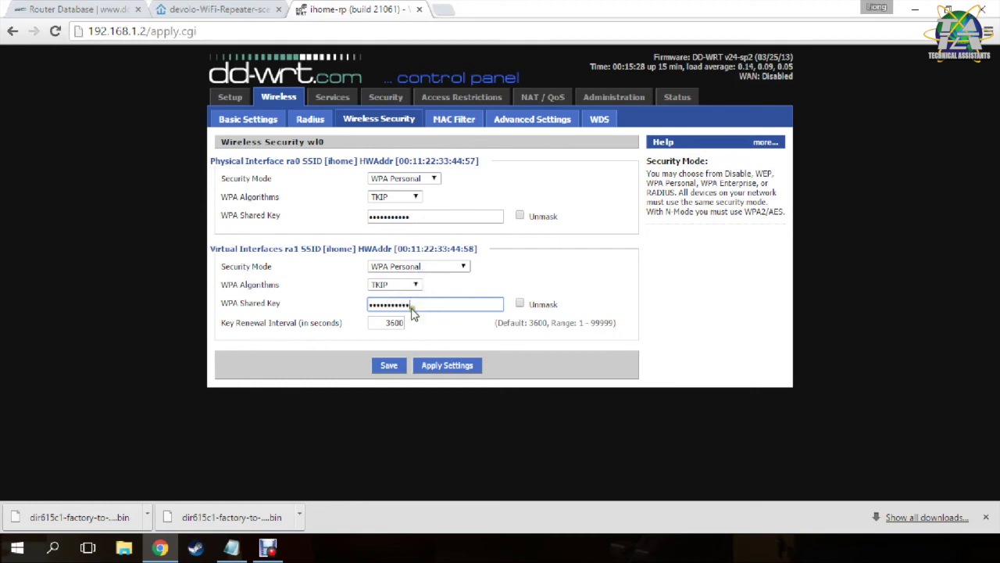
{"action": "left_click", "coordinate": [437, 369]}
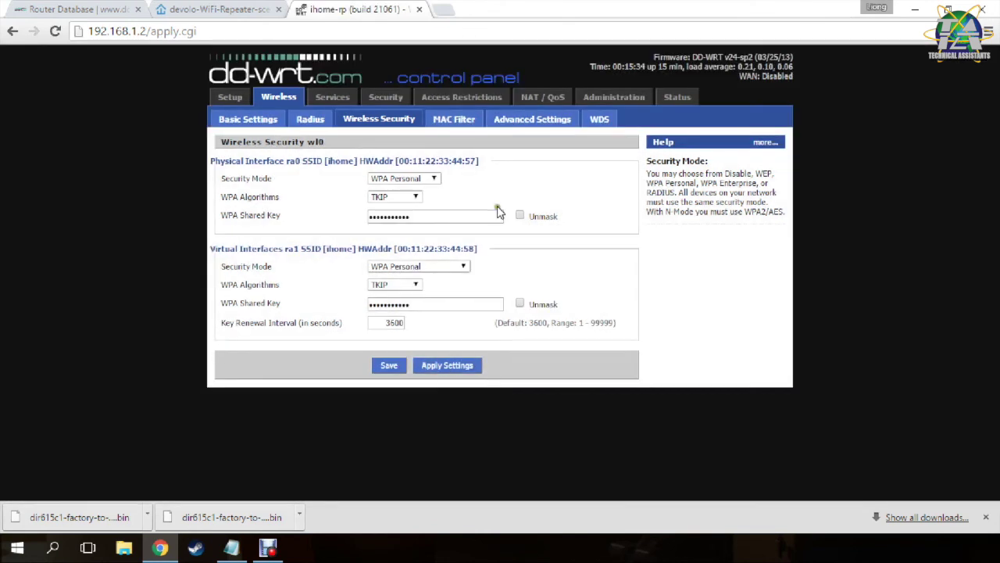
{"action": "left_click", "coordinate": [525, 127]}
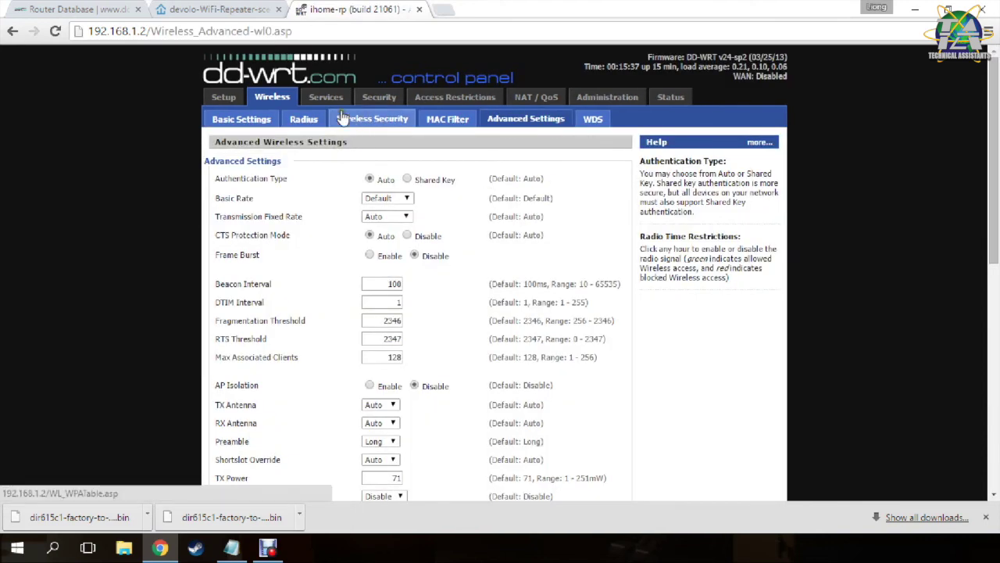
{"action": "left_click", "coordinate": [379, 97]}
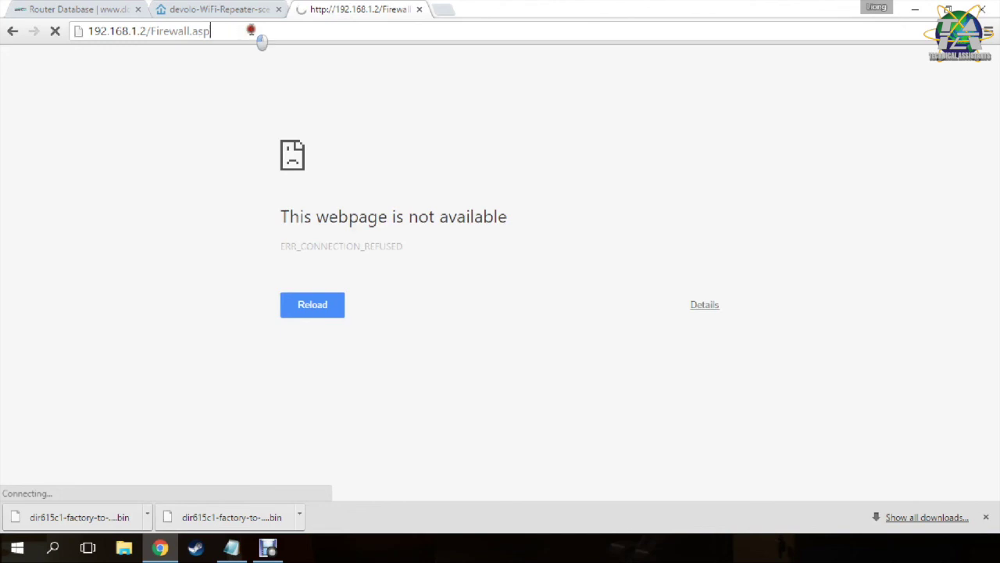
Reload the Security firewall page after it failed to load.
{"action": "left_click", "coordinate": [251, 29]}
{"action": "key", "text": "Return"}
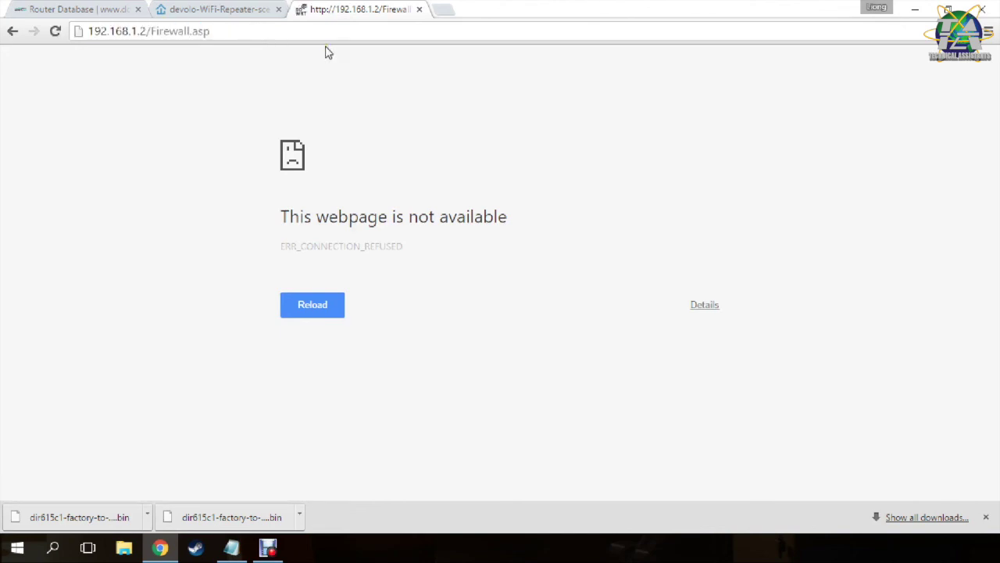
{"action": "left_click", "coordinate": [289, 30]}
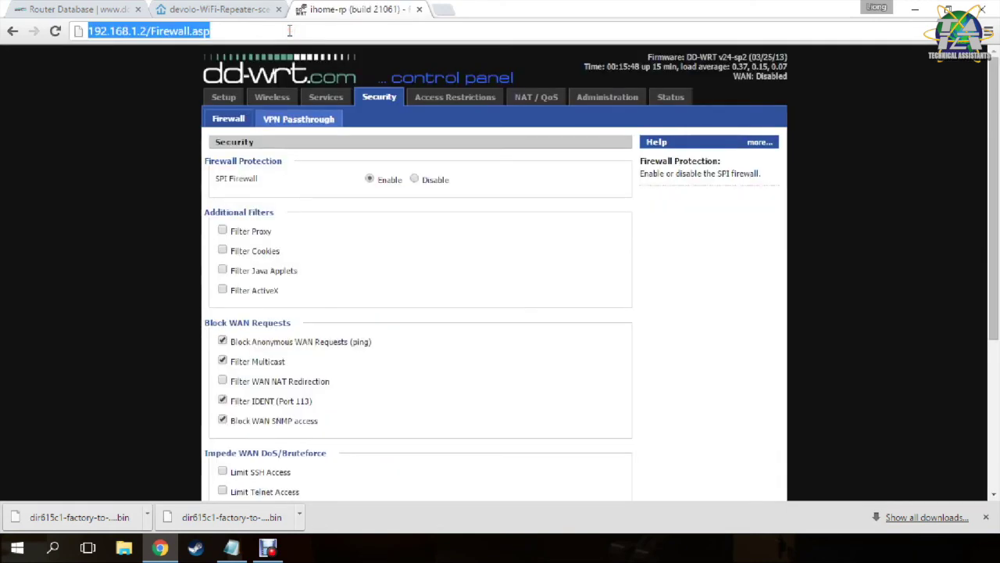
{"action": "left_click", "coordinate": [512, 222]}
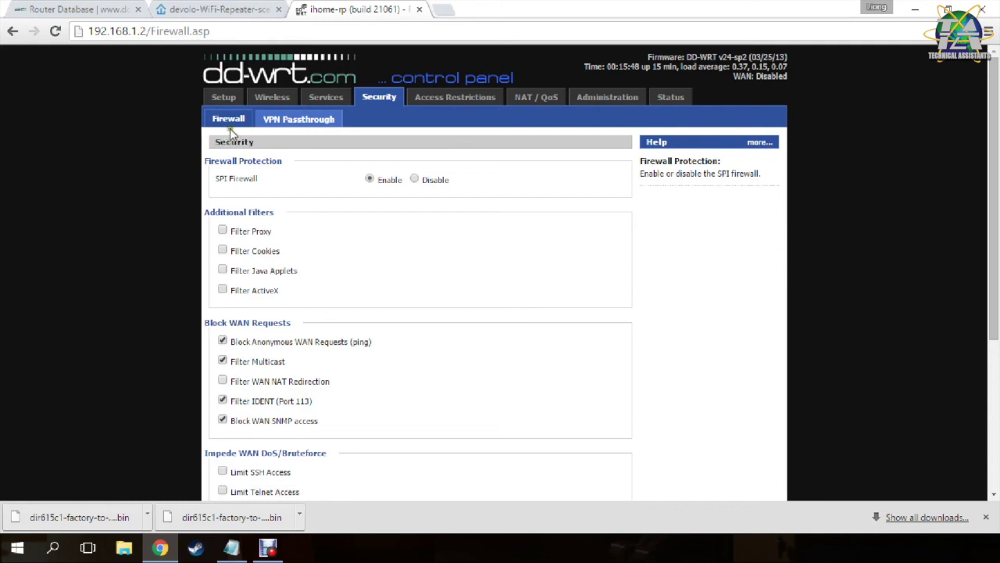
Set SPI Firewall to Disable and apply the change.
{"action": "left_click", "coordinate": [415, 180]}
{"action": "mouse_move", "coordinate": [274, 184]}
{"action": "left_mouse_down"}
{"action": "mouse_move", "coordinate": [235, 182]}
{"action": "mouse_move", "coordinate": [261, 181]}
{"action": "left_mouse_up"}
{"action": "left_click", "coordinate": [264, 184]}
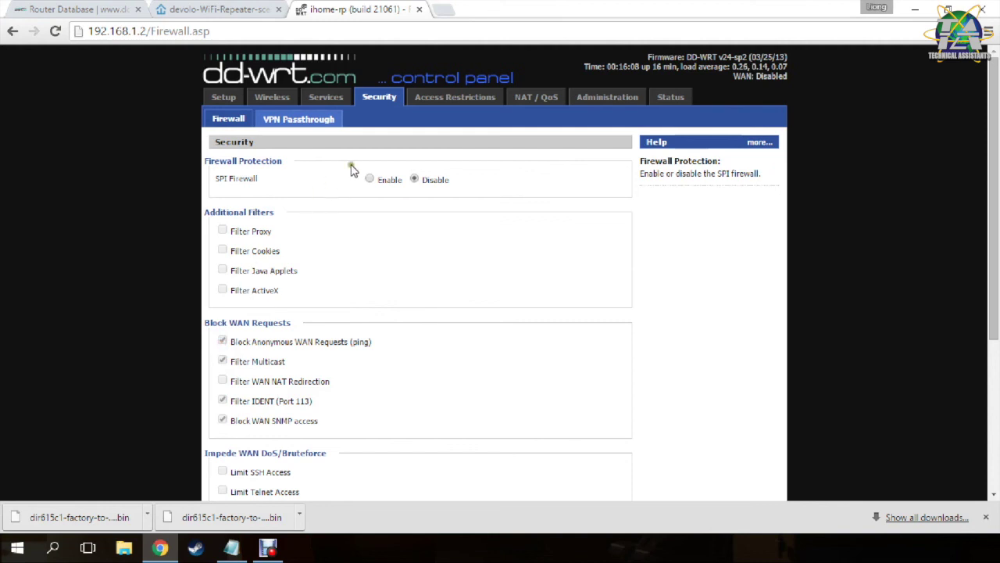
{"action": "scroll", "coordinate": [250, 213], "scroll_direction": "down", "scroll_amount": 3}
{"action": "left_click", "coordinate": [386, 482]}
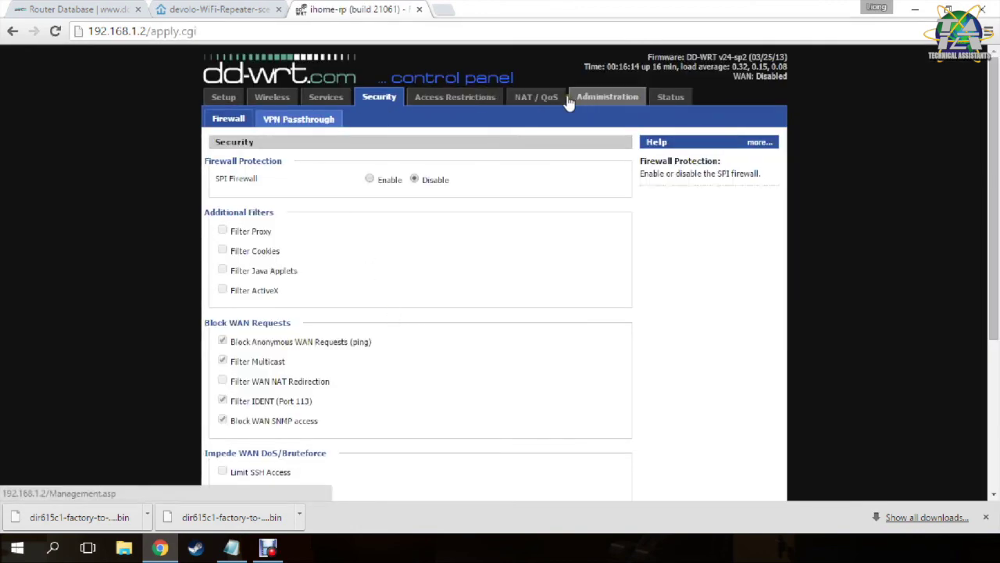
{"action": "left_click", "coordinate": [594, 101]}
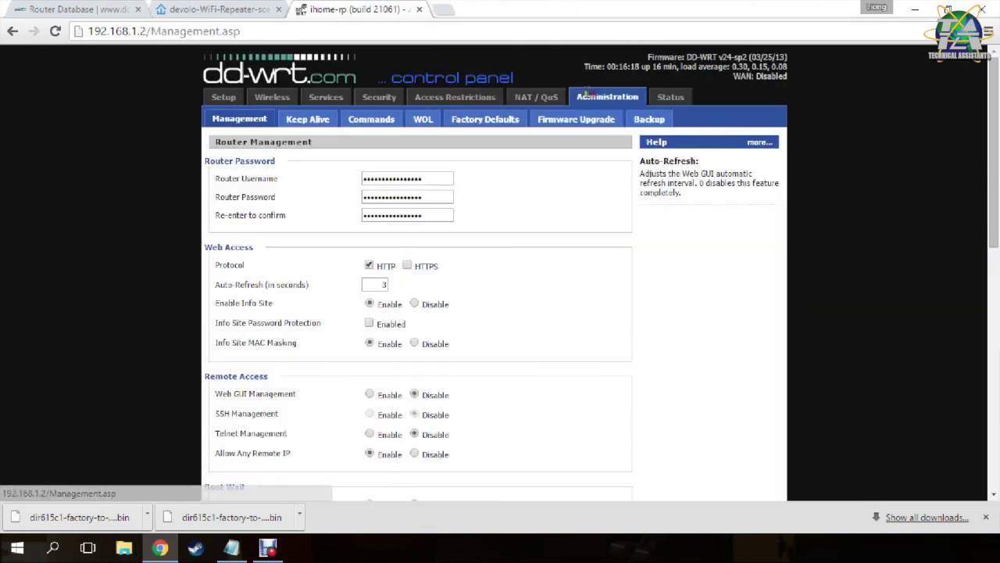
Run a Site Survey from Status > Wireless and join ihome as a client.
{"action": "left_click", "coordinate": [665, 98]}
{"action": "scroll", "coordinate": [459, 286], "scroll_direction": "down", "scroll_amount": 4}
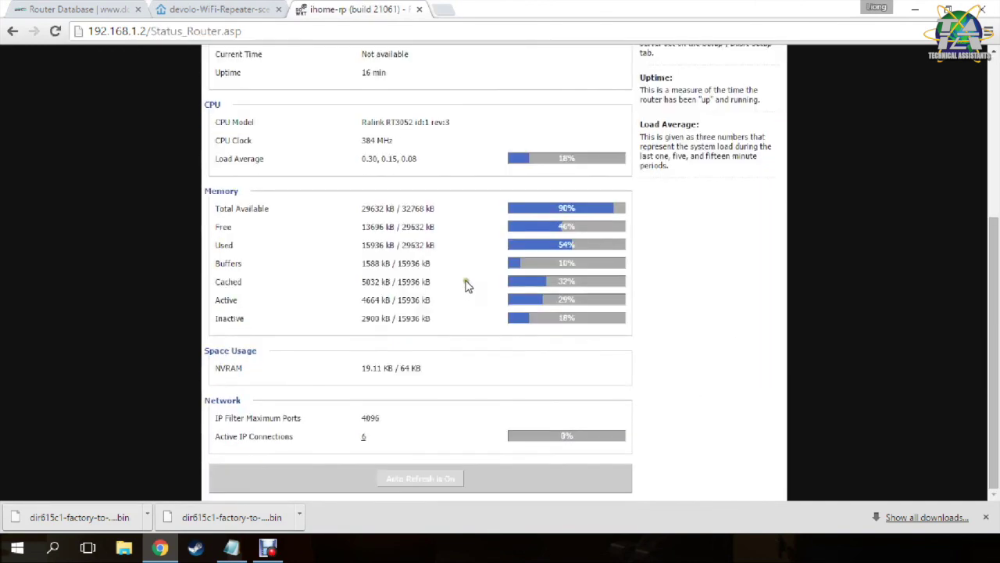
{"action": "scroll", "coordinate": [456, 314], "scroll_direction": "up", "scroll_amount": 4}
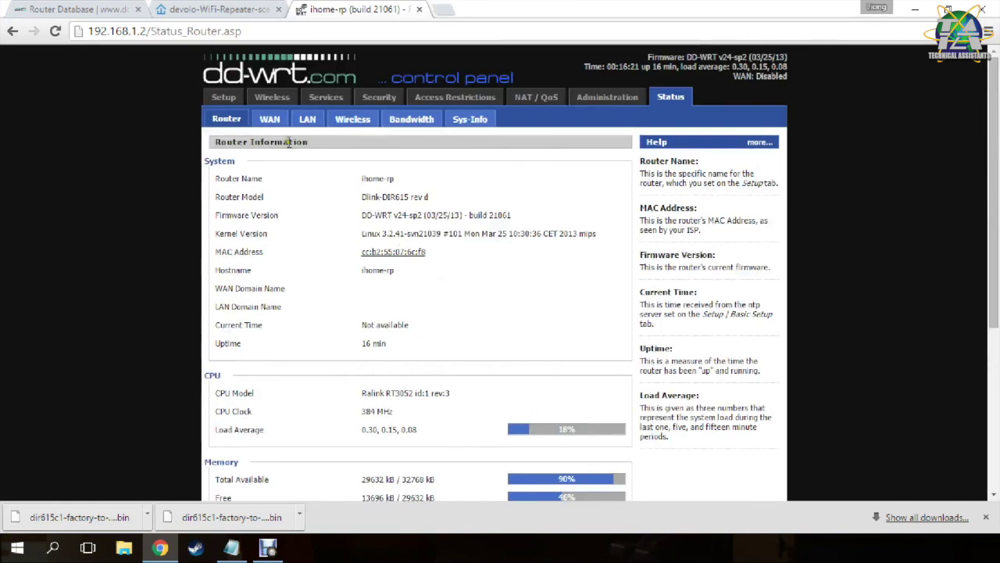
{"action": "left_click", "coordinate": [353, 119]}
{"action": "scroll", "coordinate": [437, 273], "scroll_direction": "down", "scroll_amount": 2}
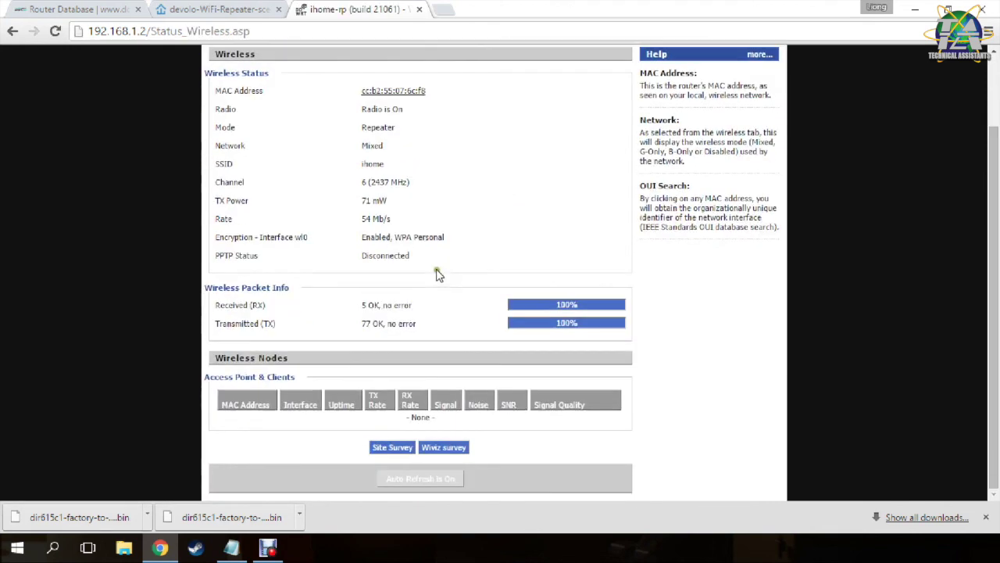
{"action": "left_click", "coordinate": [393, 448]}
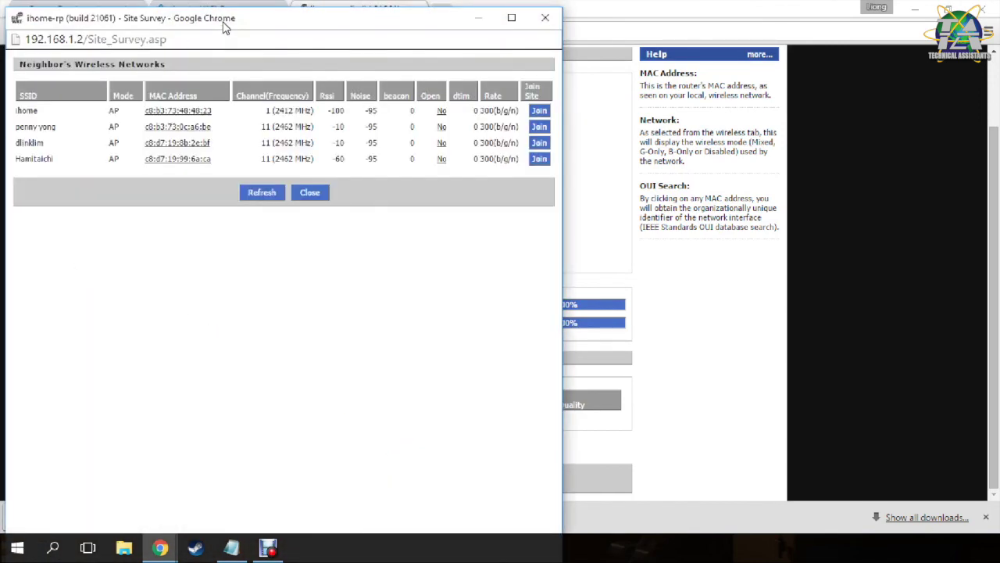
{"action": "left_click_drag", "start_coordinate": [224, 27], "coordinate": [383, 49]}
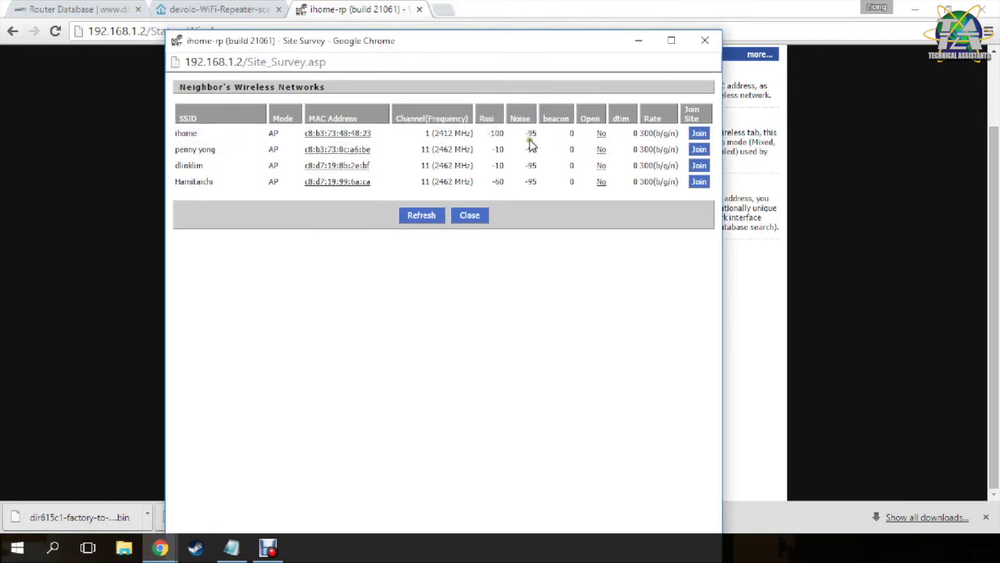
{"action": "left_click", "coordinate": [698, 134]}
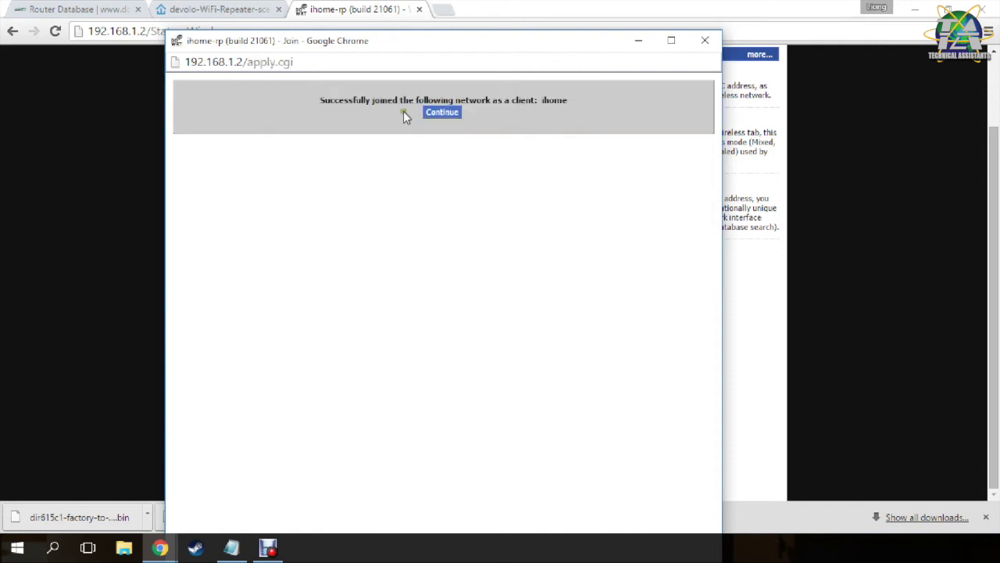
{"action": "left_click", "coordinate": [440, 113]}
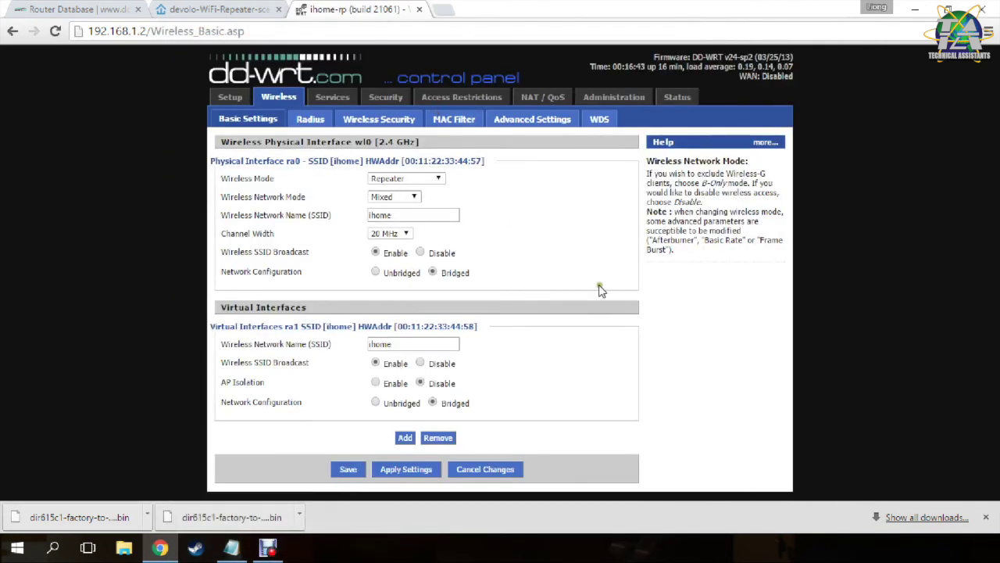